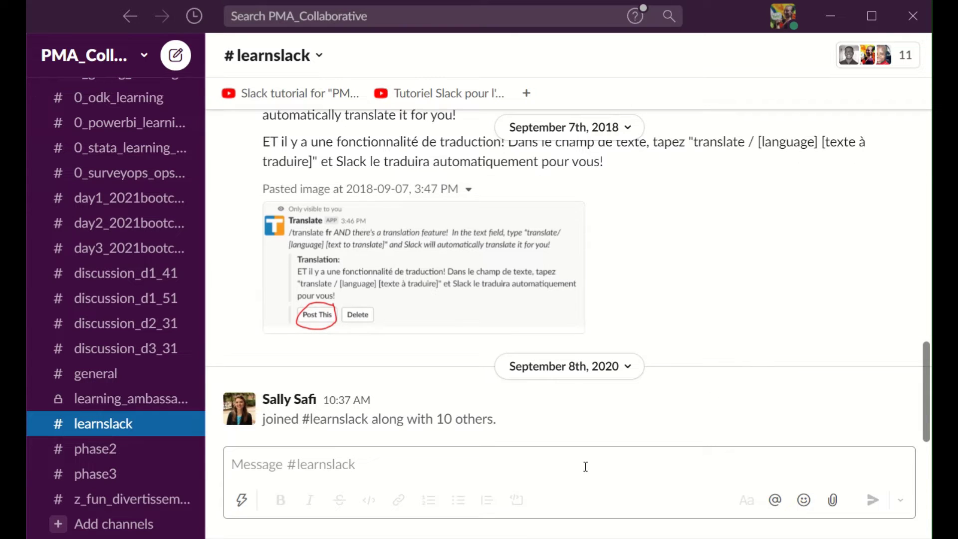
pyautogui.click(548, 451)
pyautogui.write('@')
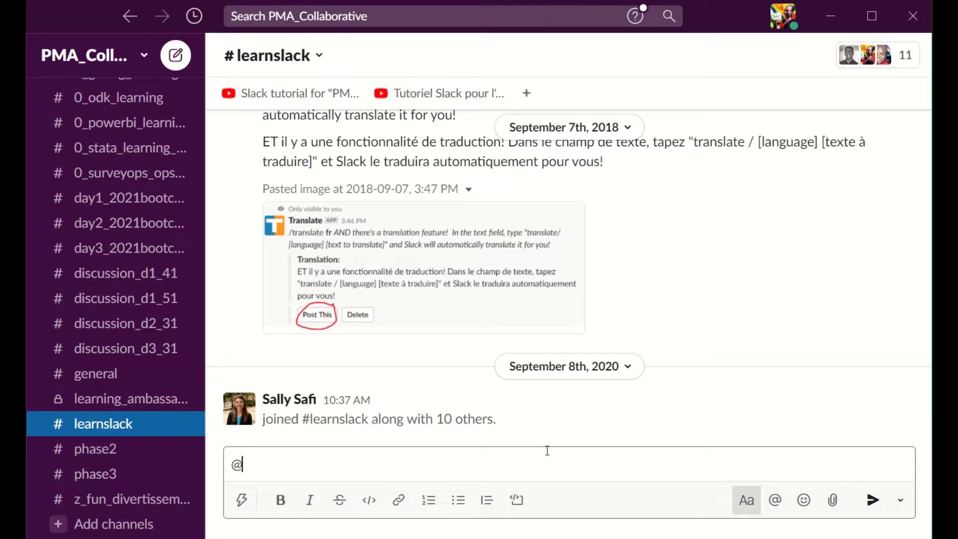
pyautogui.write('translate')
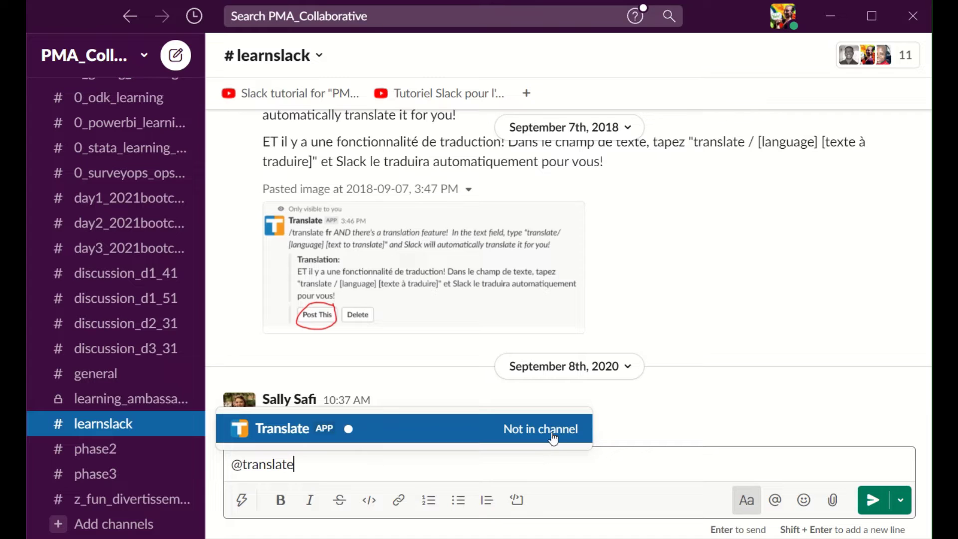
pyautogui.click(554, 433)
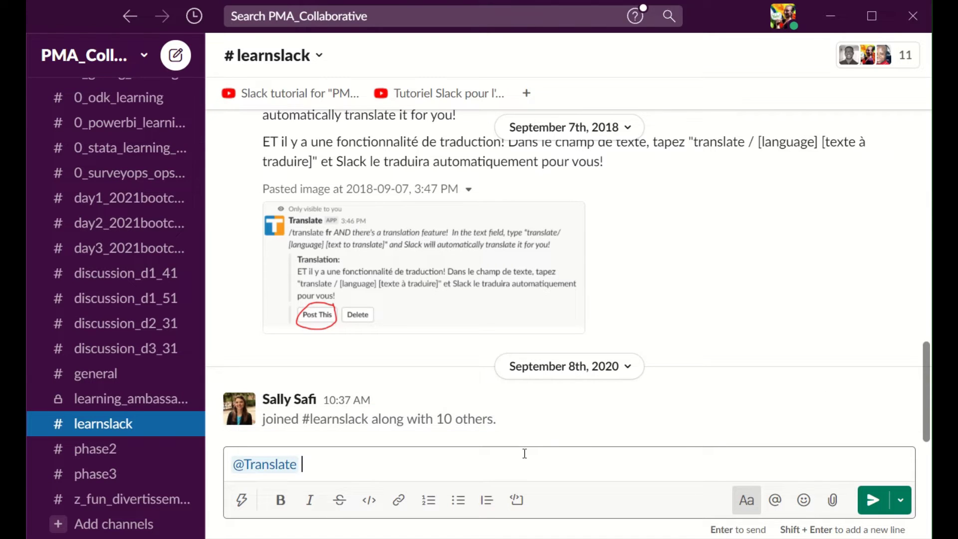
pyautogui.press('Return')
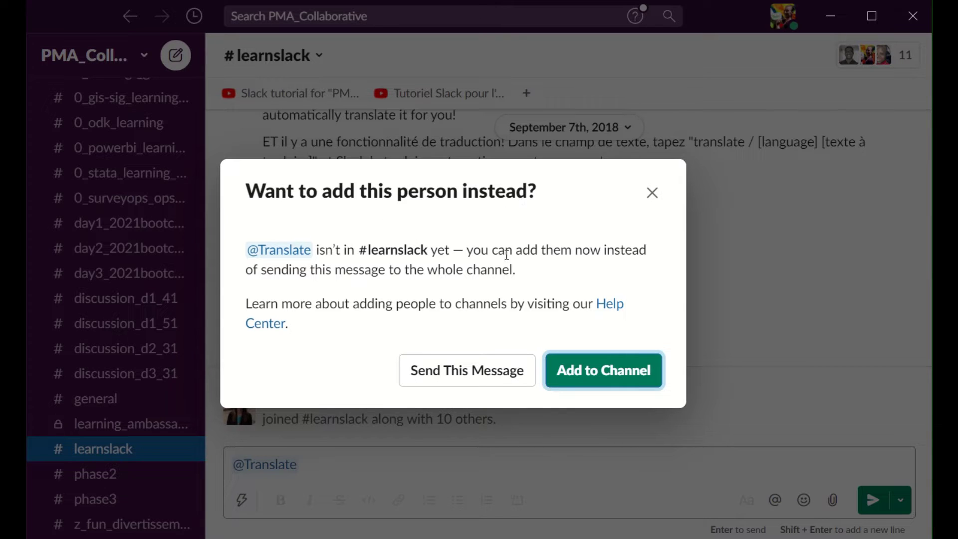
pyautogui.click(618, 380)
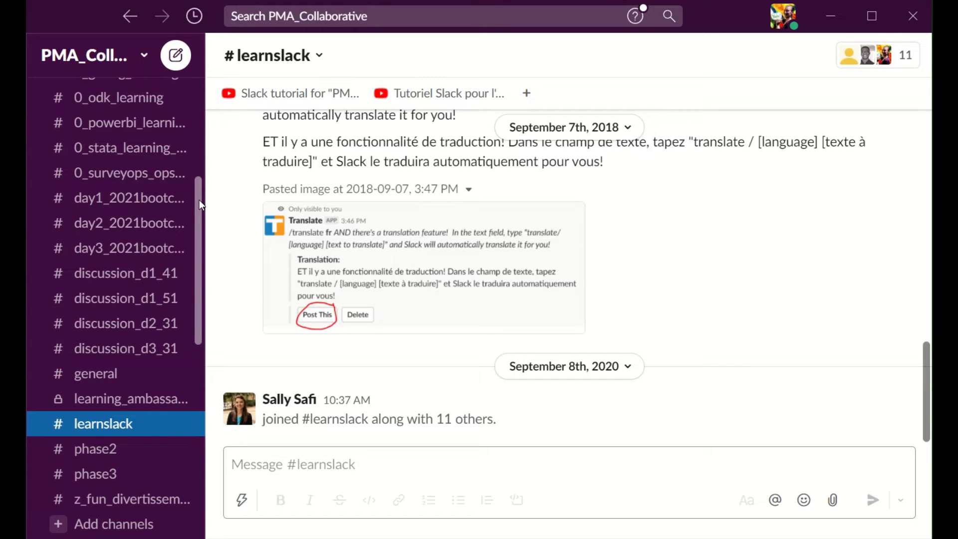
# Open the Translate app's Home page from the sidebar Apps section and show its channel translation settings.
pyautogui.scroll(-1, 199, 202)
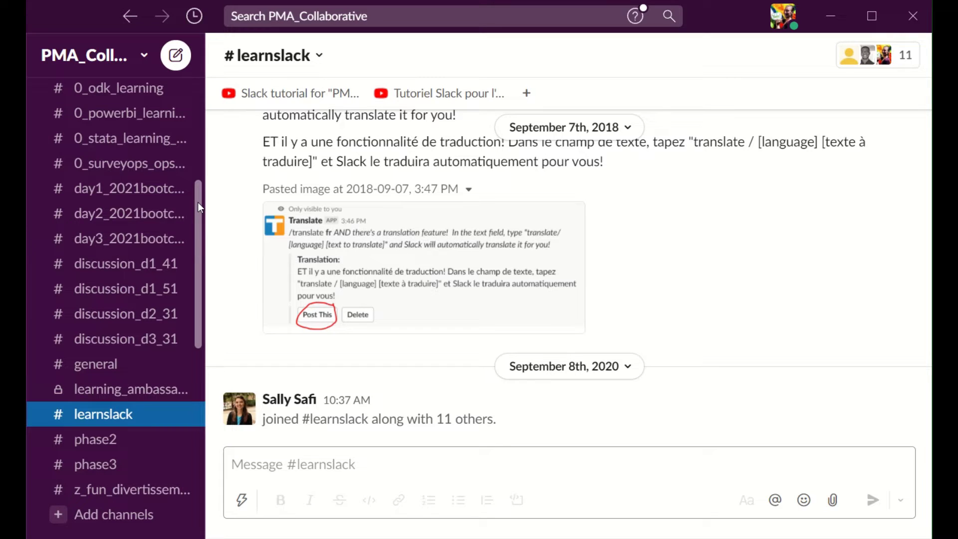
pyautogui.scroll(-10, 182, 289)
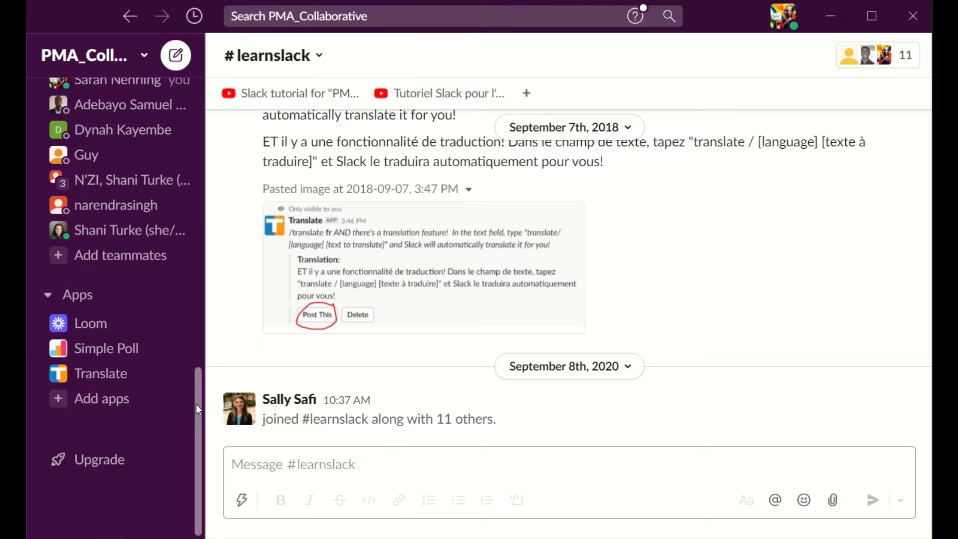
pyautogui.click(99, 378)
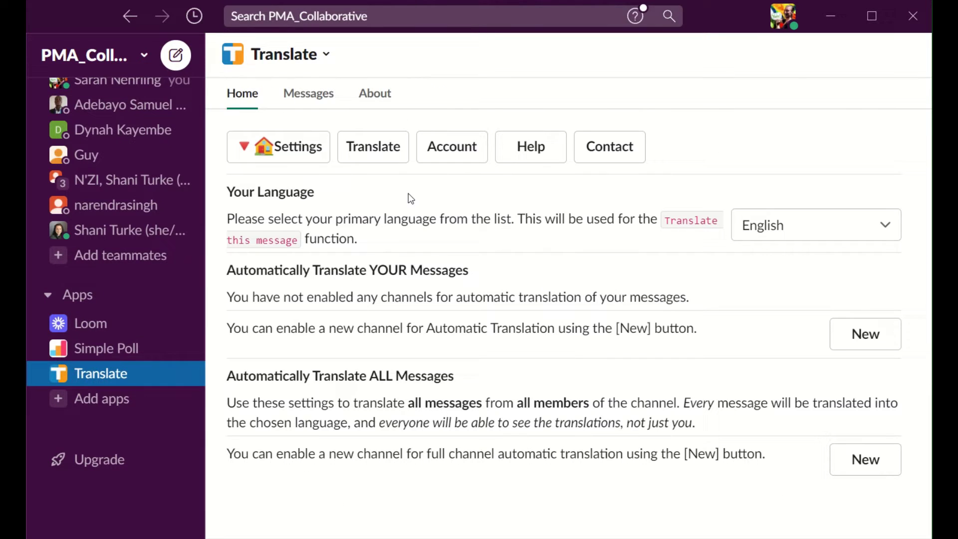
pyautogui.click(284, 150)
# Start a new automatic channel translation for #learnslack with English as the first language.
pyautogui.click(865, 460)
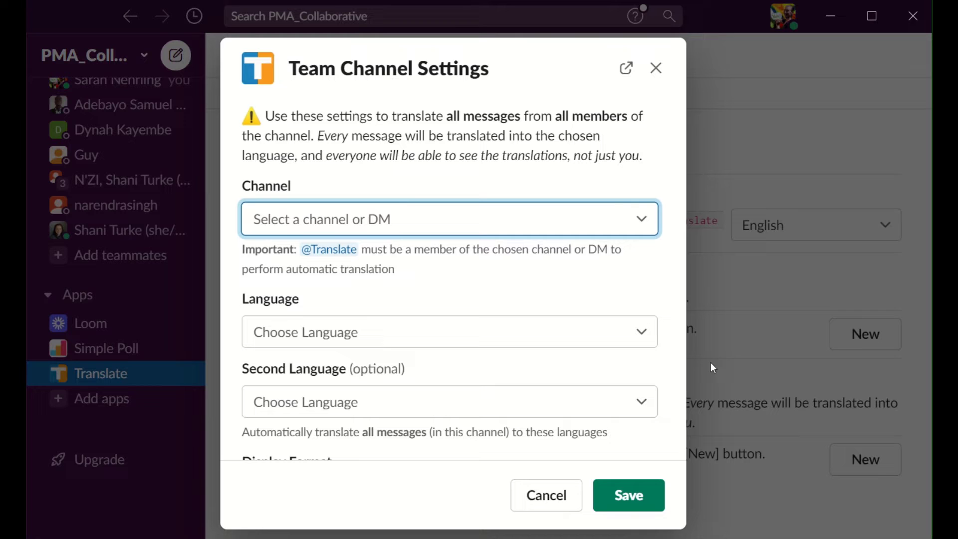
pyautogui.write('learn')
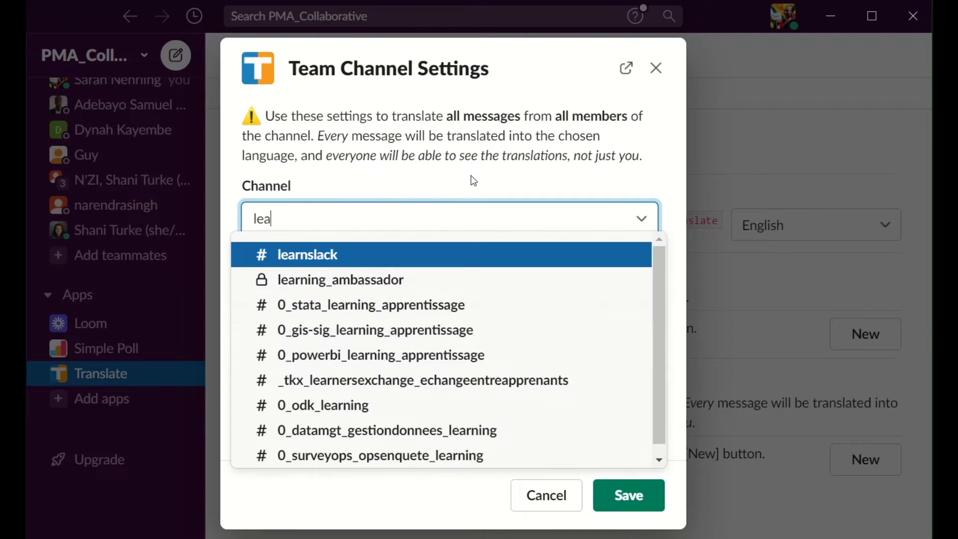
pyautogui.click(499, 254)
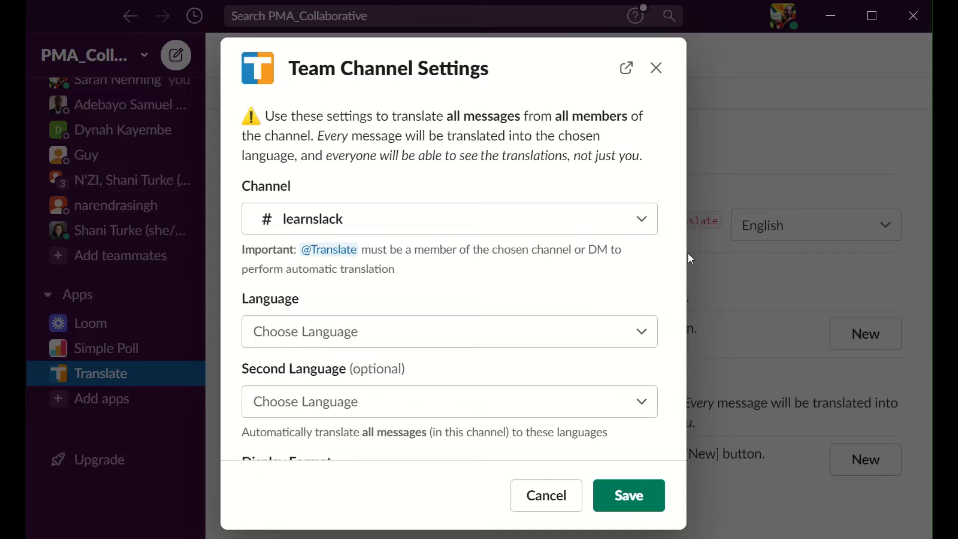
pyautogui.moveTo(682, 257); pyautogui.dragTo(684, 327)
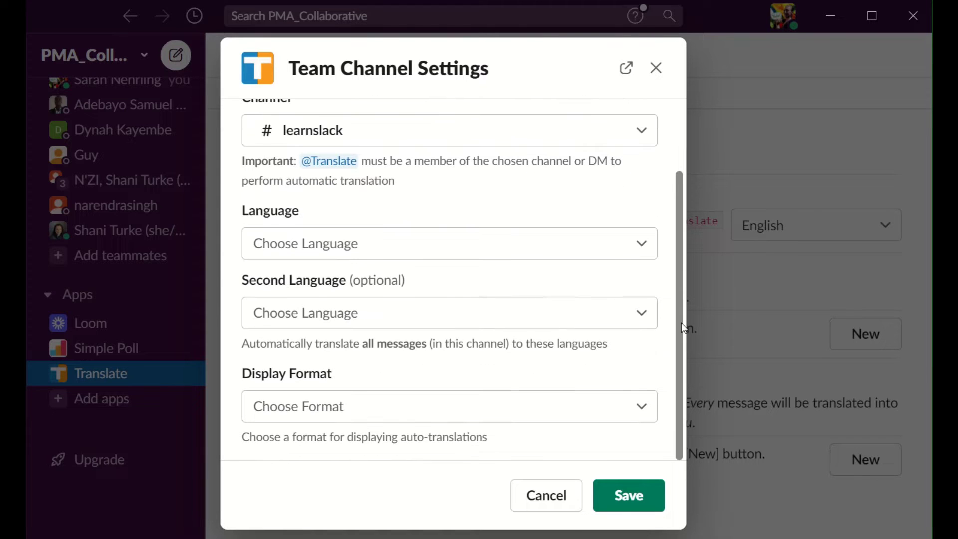
pyautogui.click(642, 246)
pyautogui.moveTo(664, 284); pyautogui.dragTo(663, 340)
pyautogui.click(470, 329)
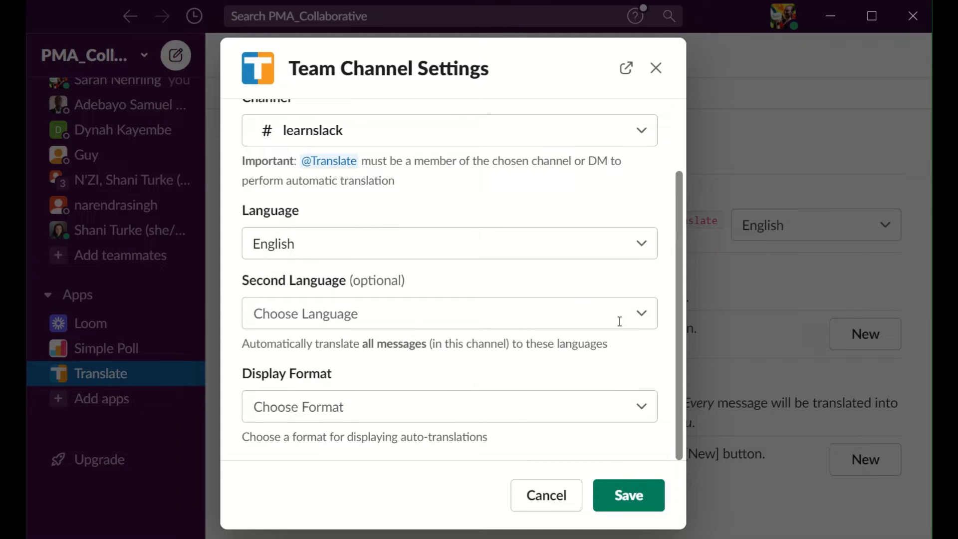
# Set French as the second language and Source First display, then save.
pyautogui.click(644, 317)
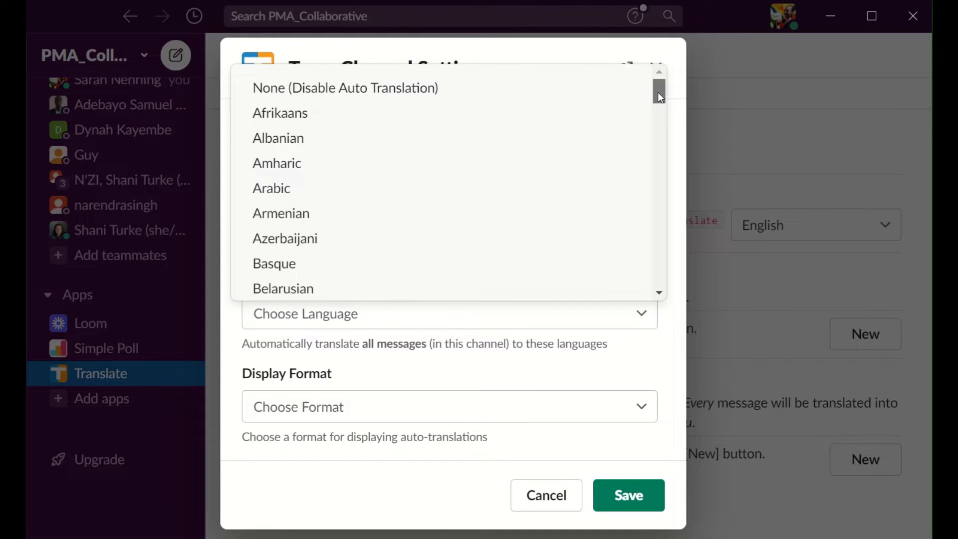
pyautogui.moveTo(658, 91); pyautogui.dragTo(673, 156)
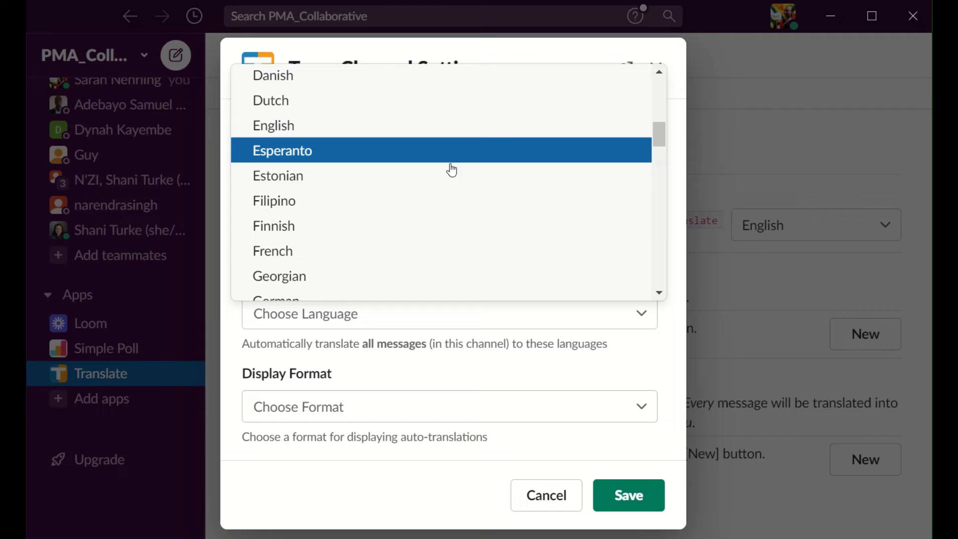
pyautogui.click(432, 248)
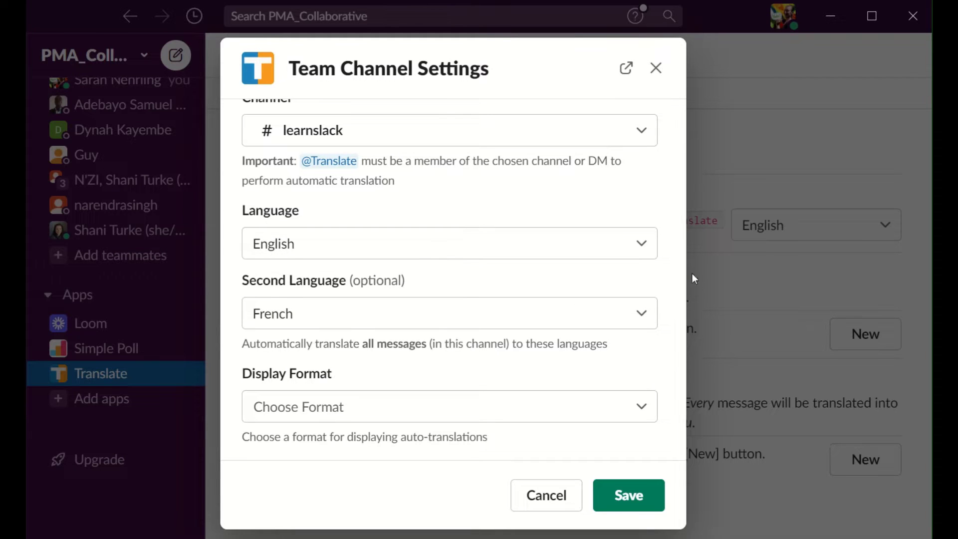
pyautogui.click(649, 417)
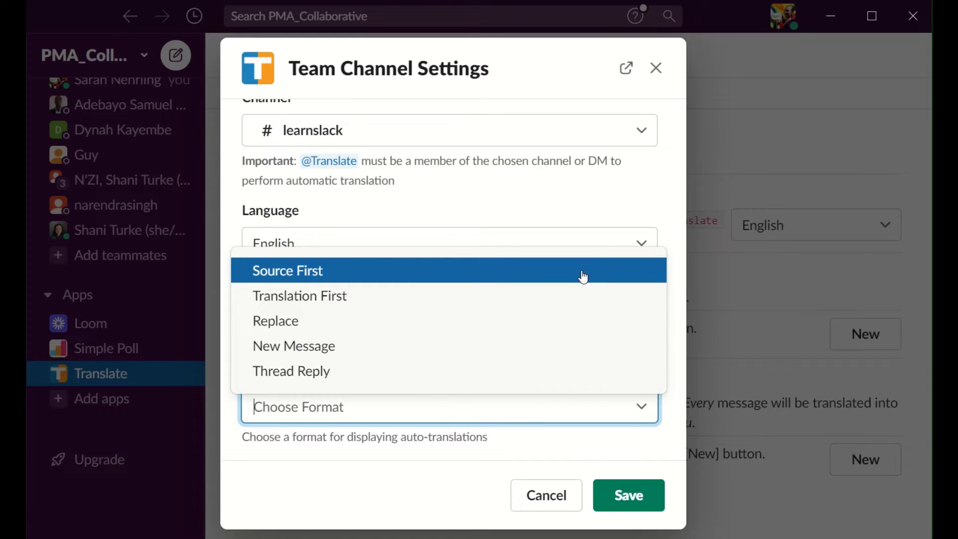
pyautogui.click(584, 277)
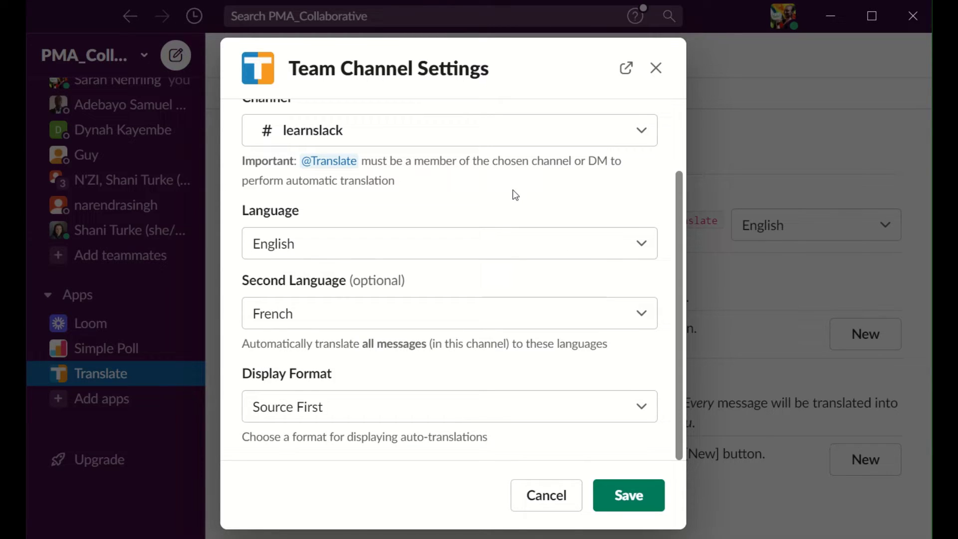
pyautogui.click(627, 497)
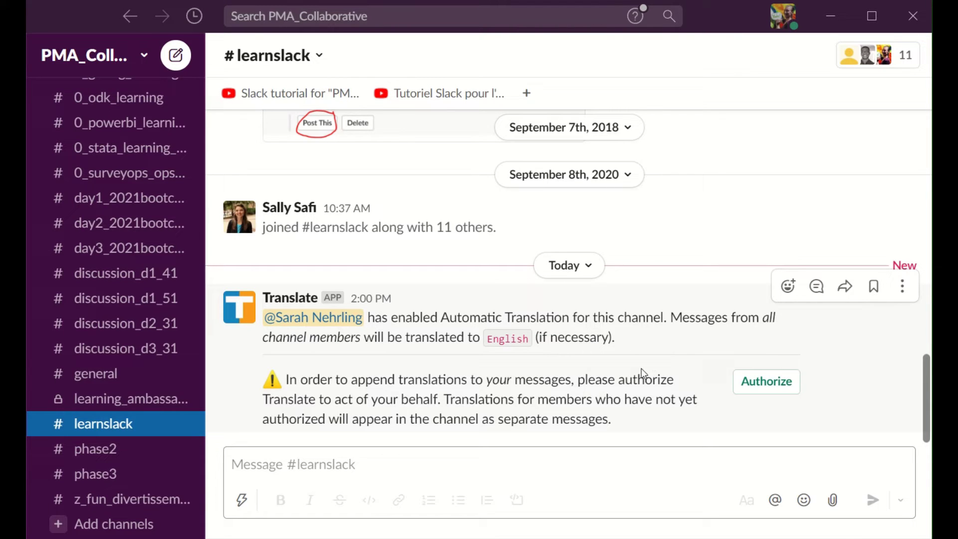
# Authorize Translate and allow its access to the PMA_Collaborative workspace in Chrome.
pyautogui.click(772, 388)
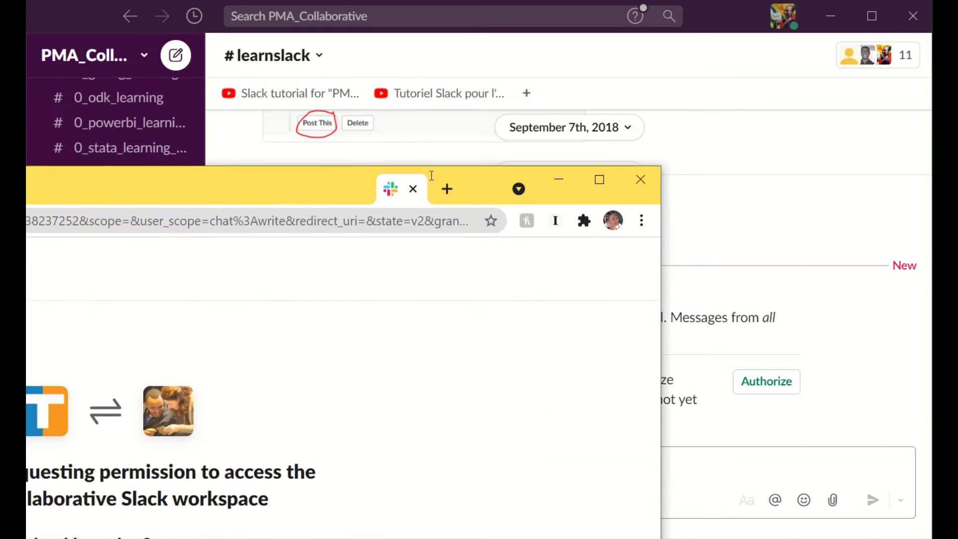
pyautogui.moveTo(424, 182); pyautogui.dragTo(752, 1)
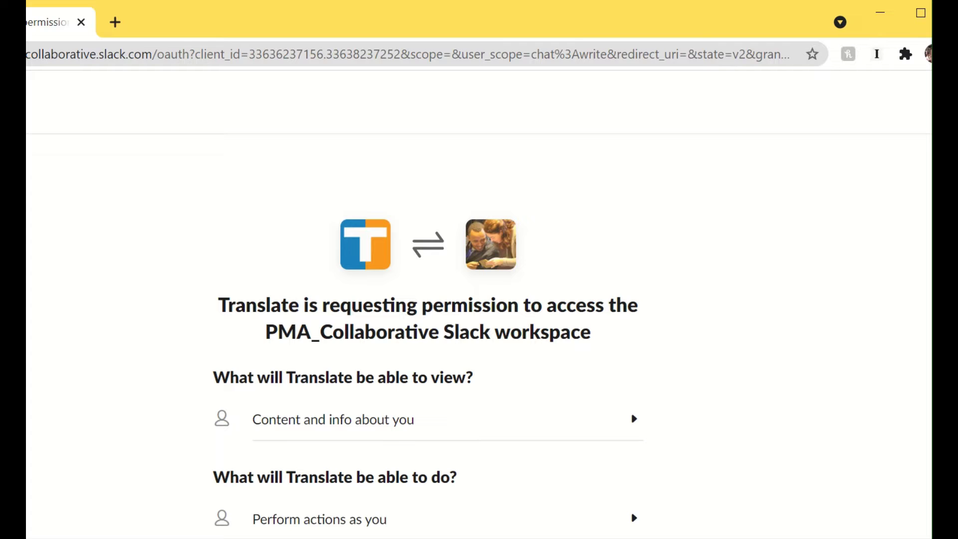
pyautogui.moveTo(329, 17); pyautogui.dragTo(370, 5)
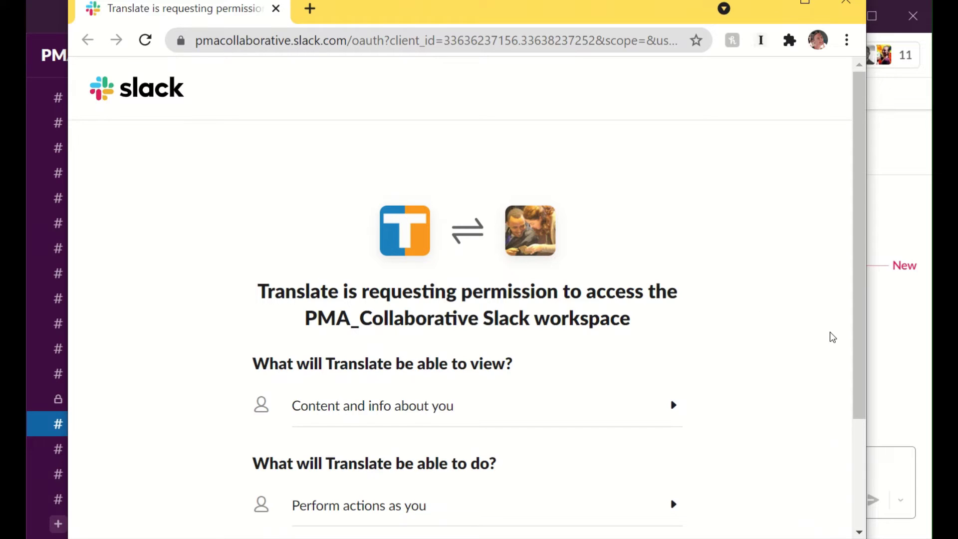
pyautogui.scroll(-3, 796, 313)
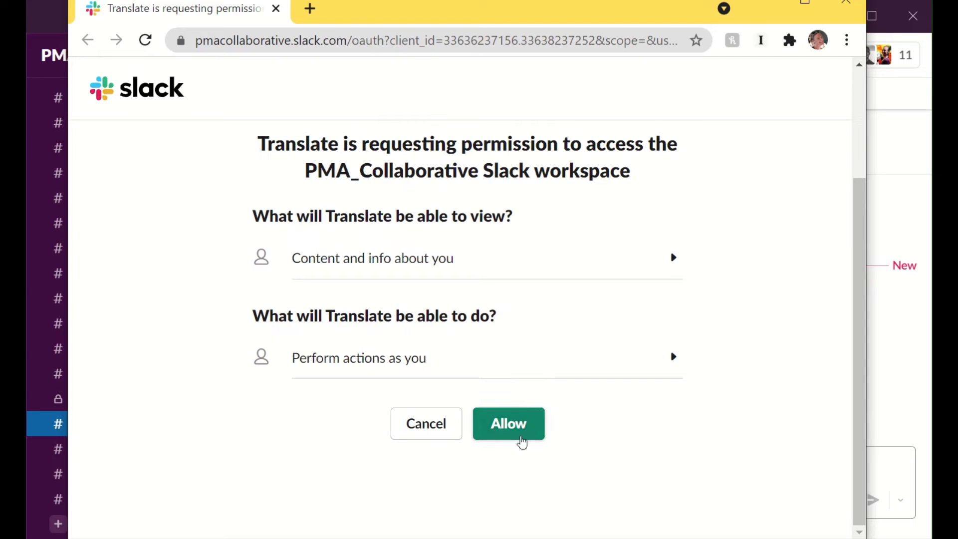
pyautogui.click(522, 434)
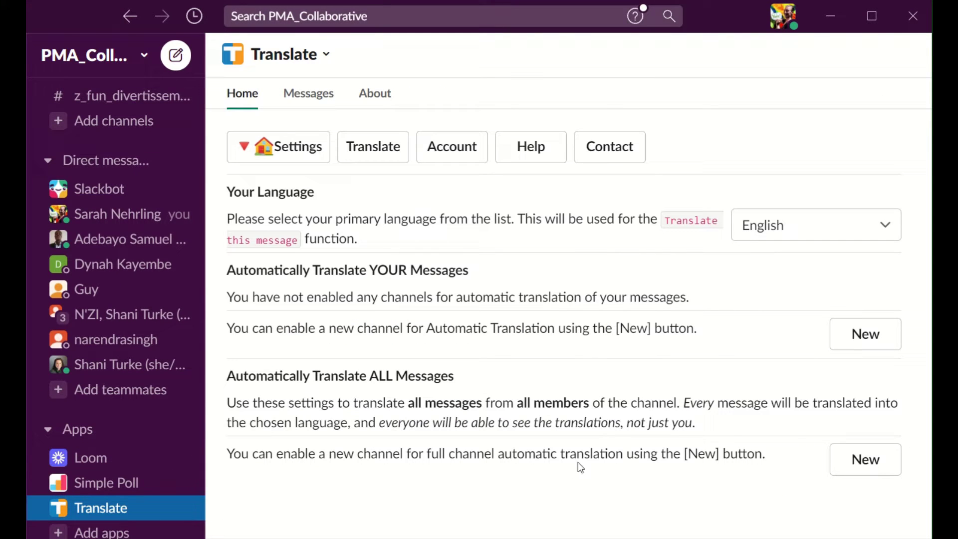
# Post 'Hello!' and 'Comment allez-vous?' in #learnslack, getting 'Salut!' and 'How are you?' translations.
pyautogui.scroll(10, 149, 439)
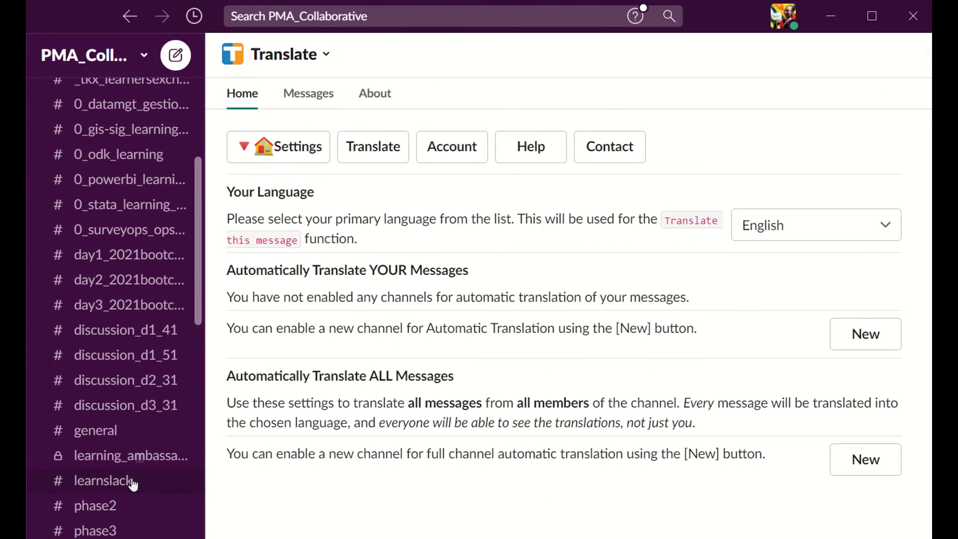
pyautogui.click(132, 481)
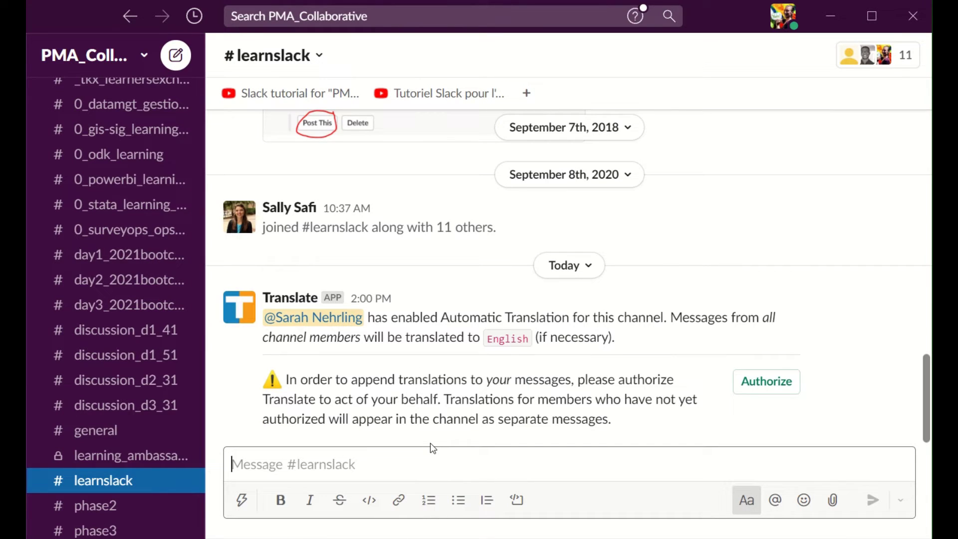
pyautogui.write('Hello!')
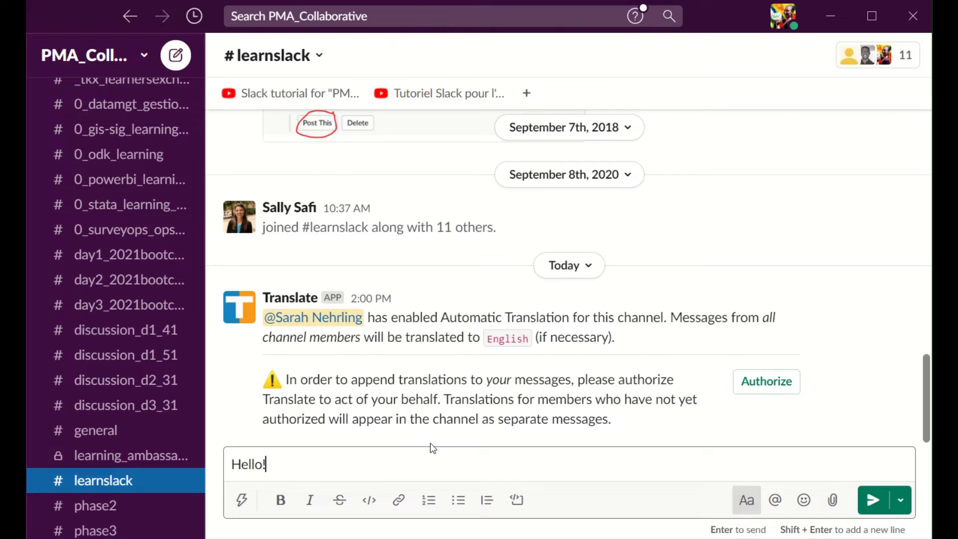
pyautogui.press('Return')
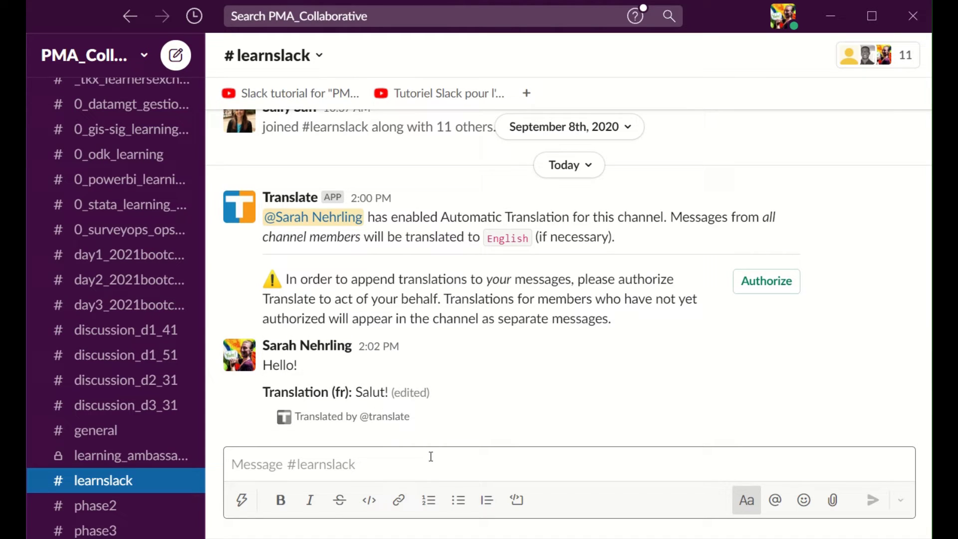
pyautogui.write('Coment')
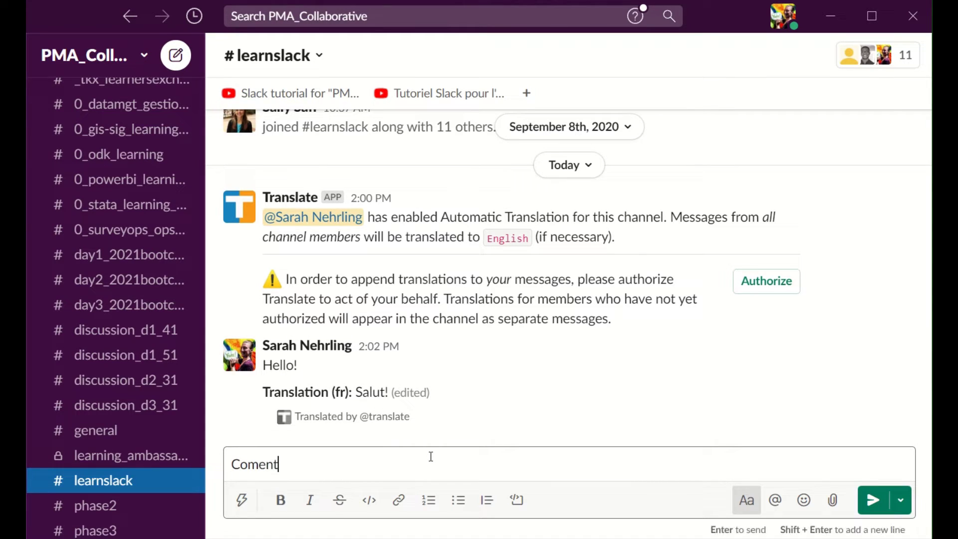
pyautogui.press('BackSpace')
pyautogui.press('BackSpace')
pyautogui.press('BackSpace')
pyautogui.write('ment allez-vous')
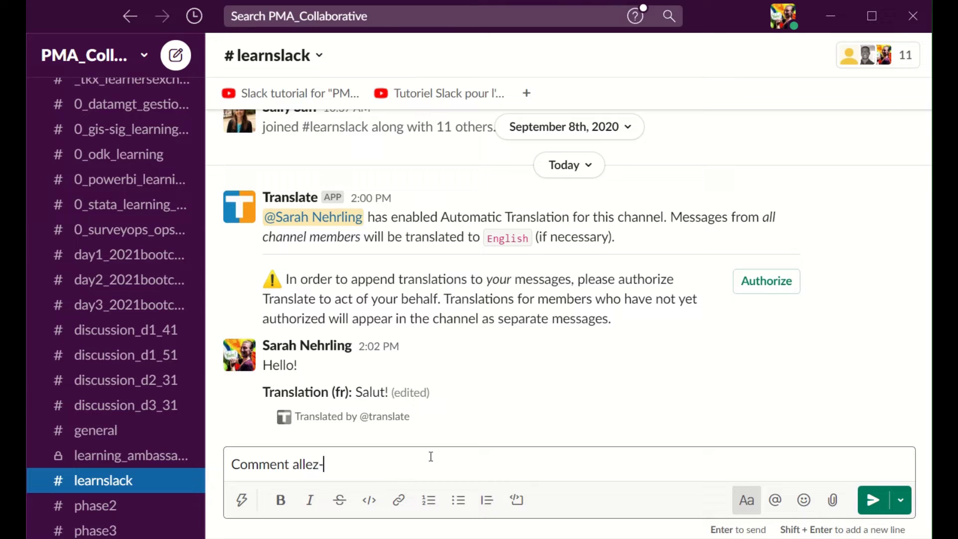
pyautogui.write('?')
pyautogui.press('Return')
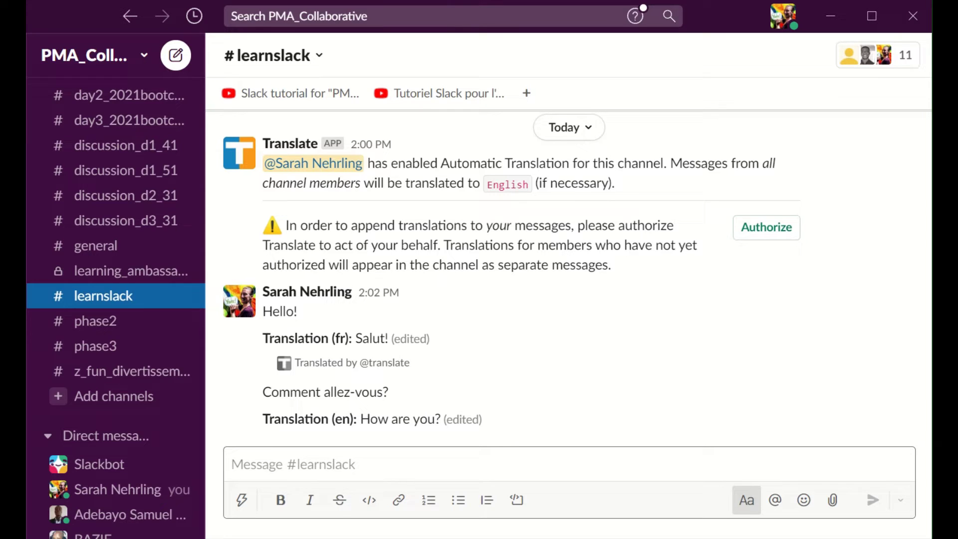
pyautogui.scroll(2, 115, 299)
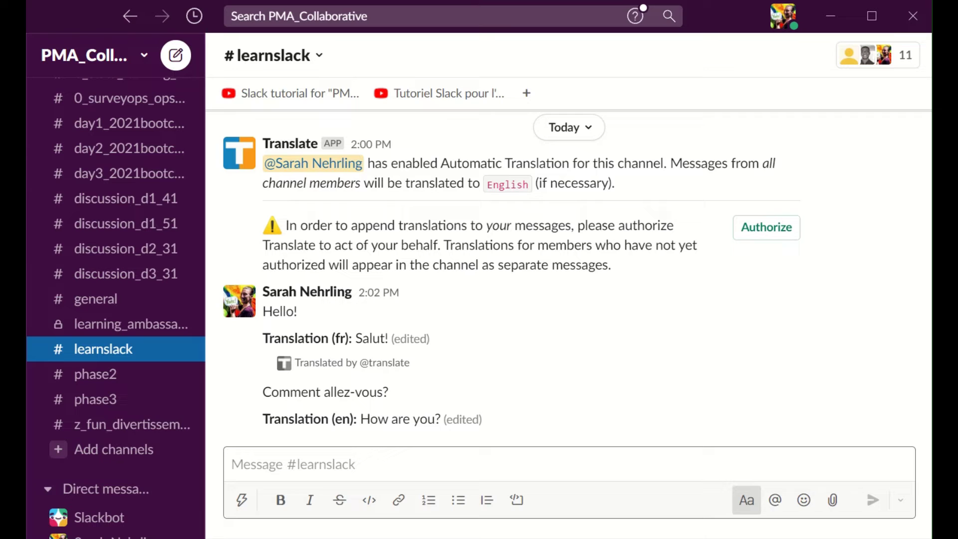
pyautogui.scroll(-4, 140, 350)
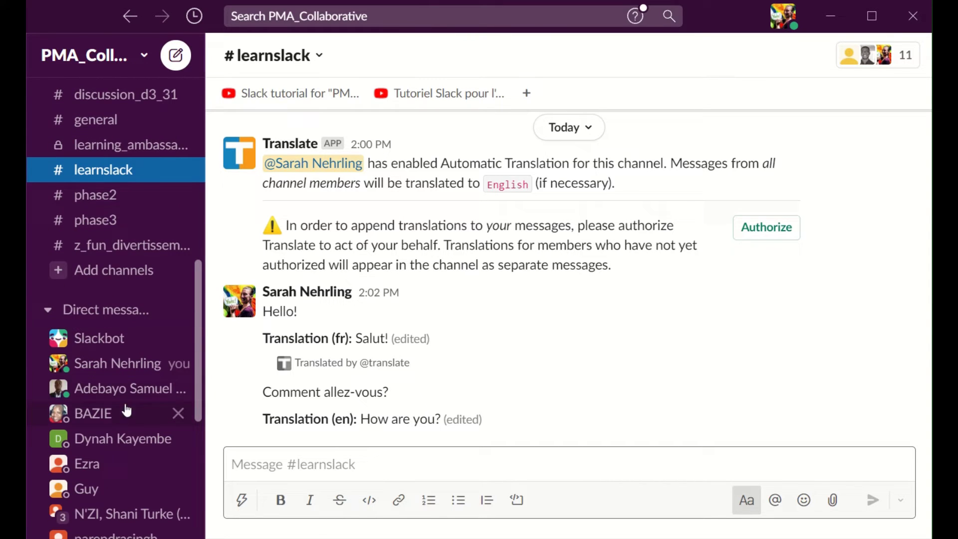
pyautogui.click(126, 412)
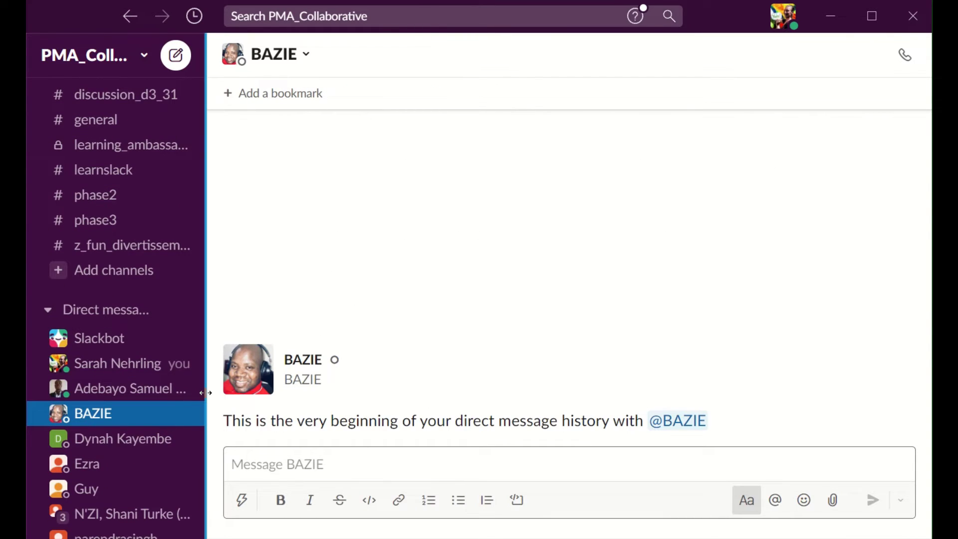
pyautogui.write('Hello!')
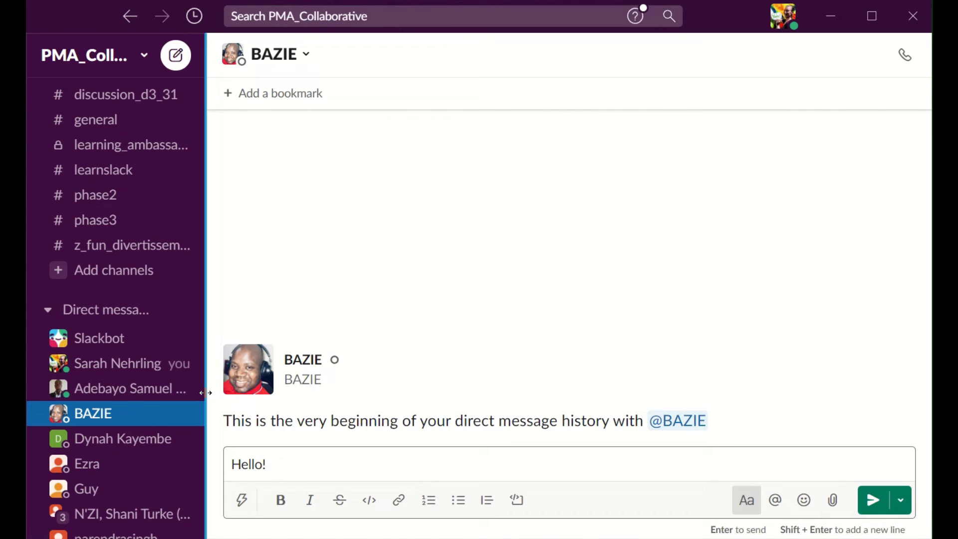
pyautogui.press('Return')
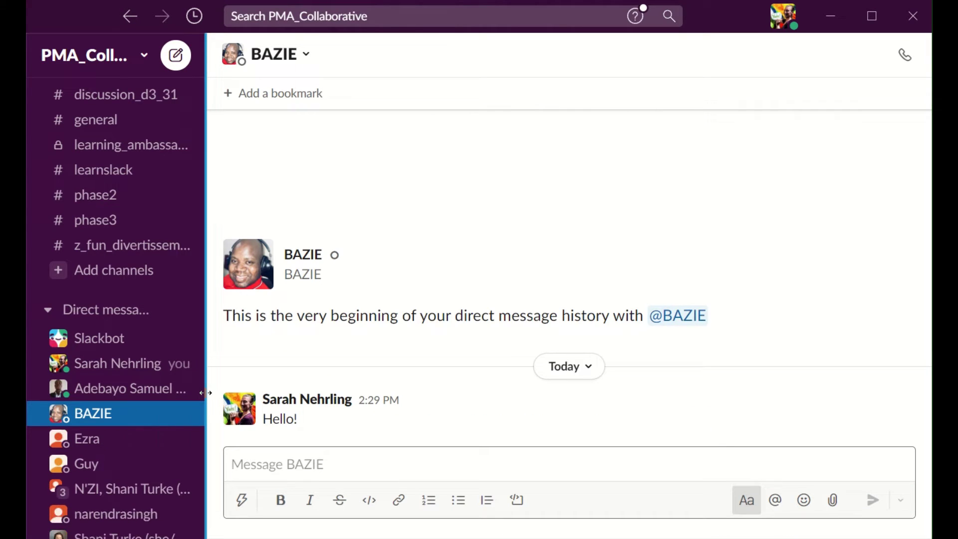
pyautogui.write('@tra')
pyautogui.press('Return')
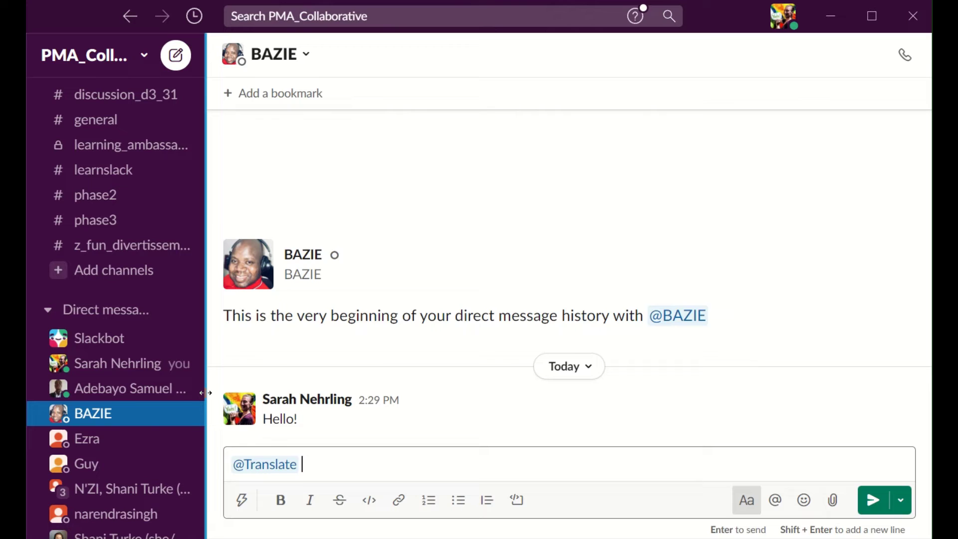
pyautogui.press('Return')
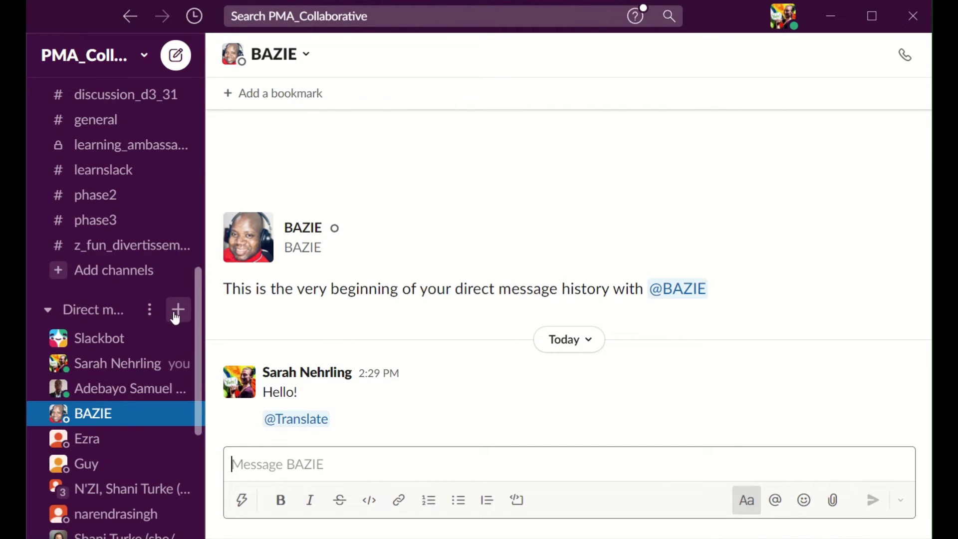
# Start a new direct message addressed to the colleague and the Translate app.
pyautogui.click(176, 312)
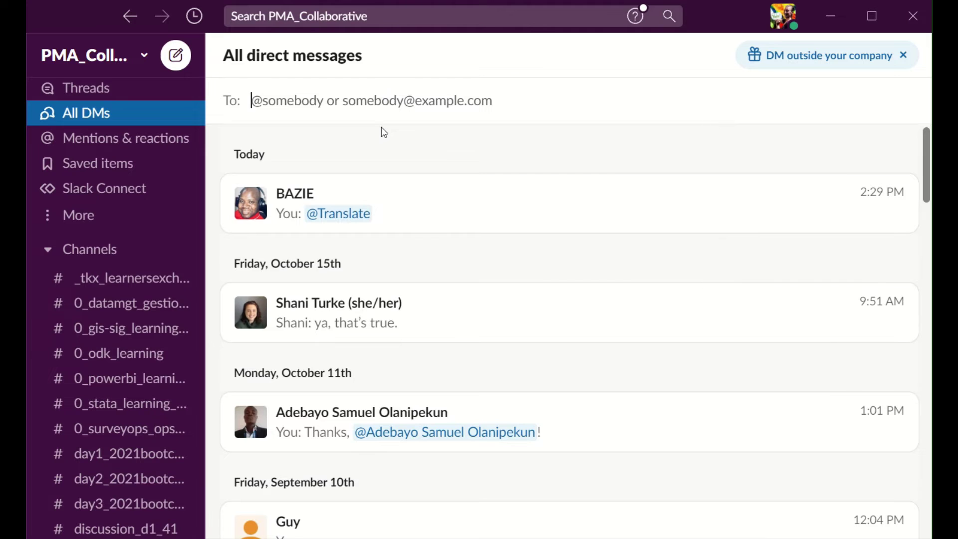
pyautogui.write('bazie')
pyautogui.click(383, 140)
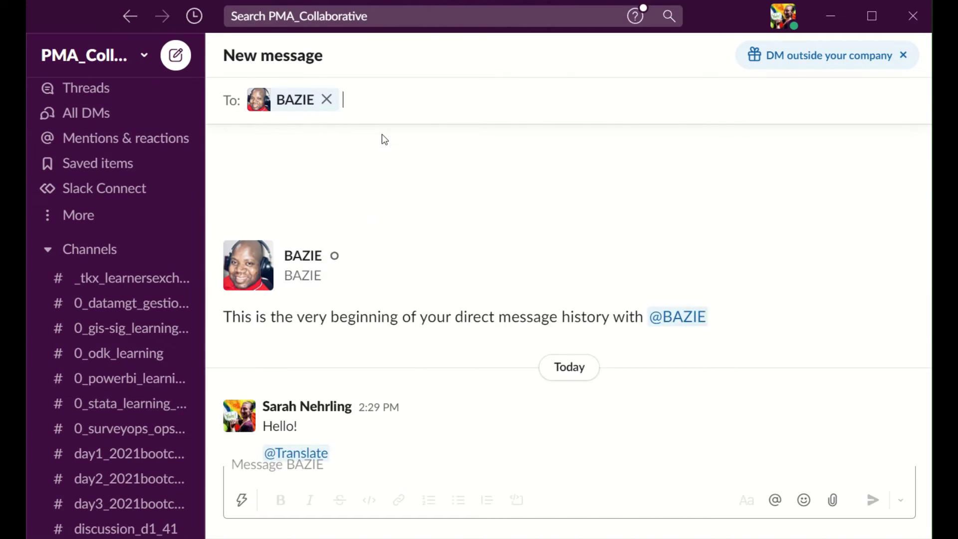
pyautogui.write('translate')
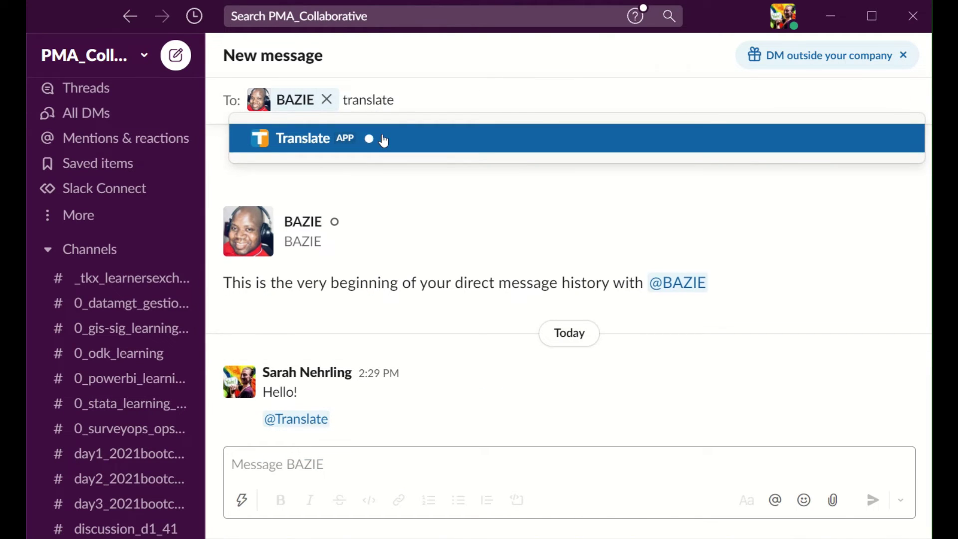
pyautogui.click(383, 140)
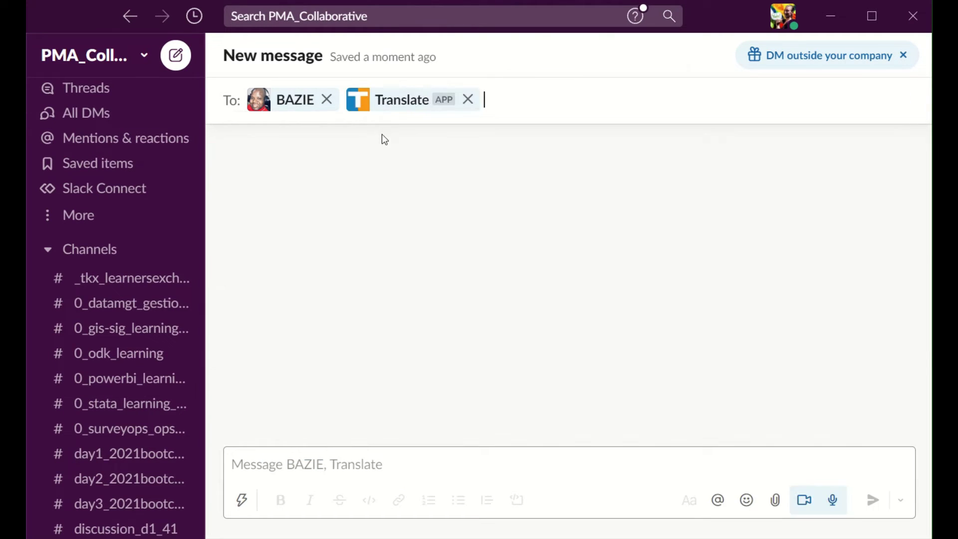
# Send 'Hello!' in the new group conversation.
pyautogui.click(447, 465)
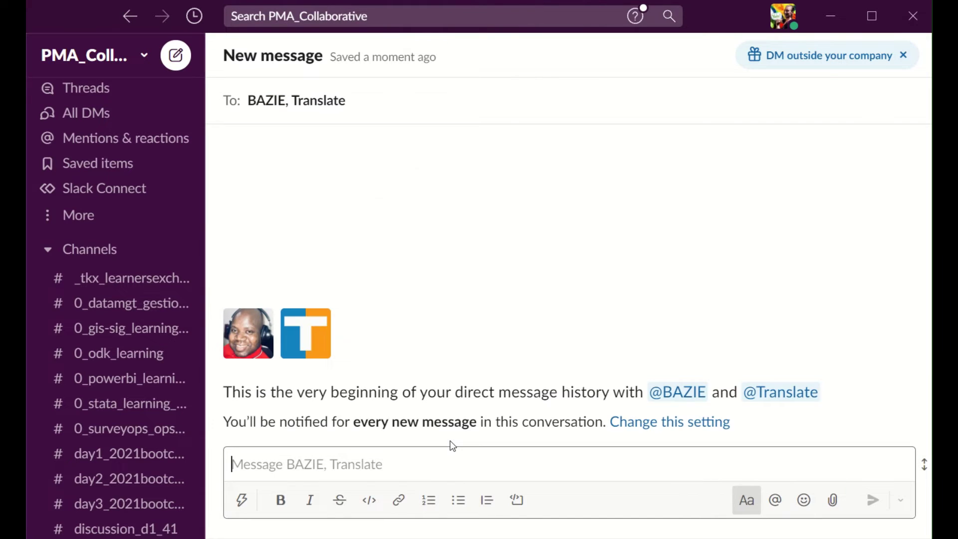
pyautogui.write('Hello!')
pyautogui.press('Return')
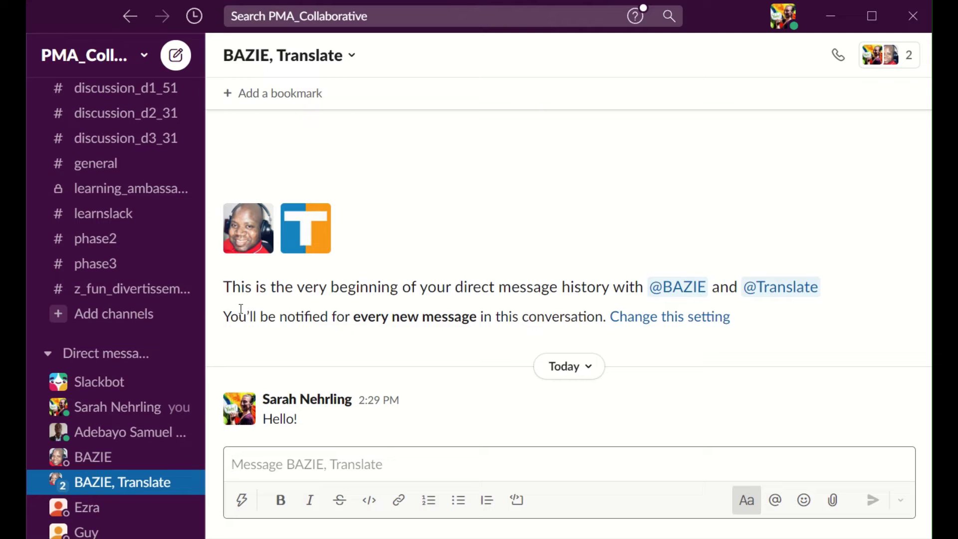
# Open the workspace Apps page and select the Translate card to reach its Home settings.
pyautogui.moveTo(199, 282); pyautogui.dragTo(215, 409)
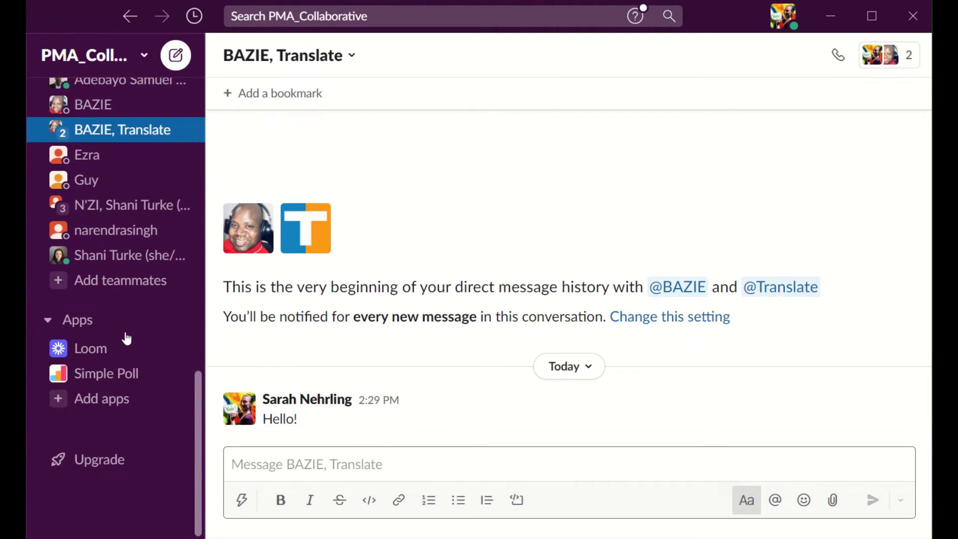
pyautogui.click(103, 325)
pyautogui.click(115, 407)
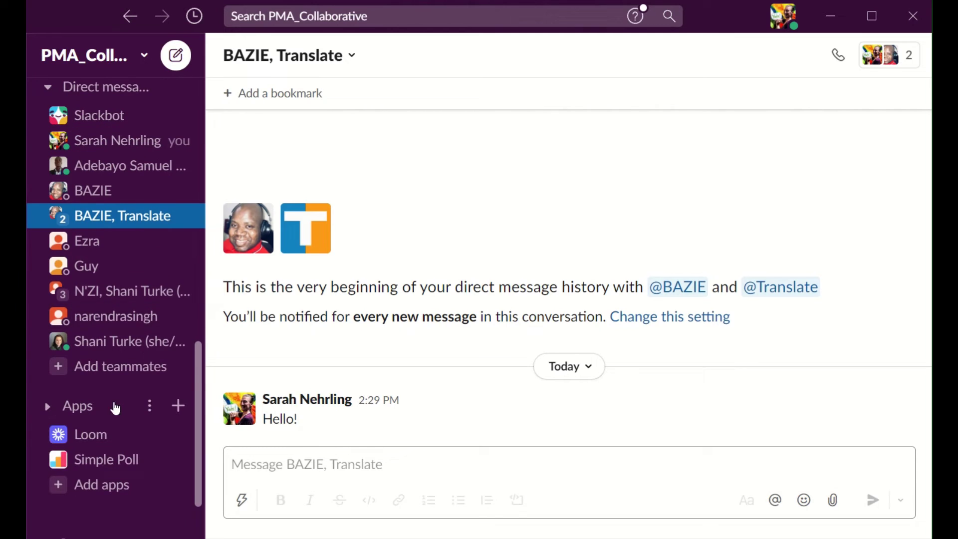
pyautogui.click(178, 405)
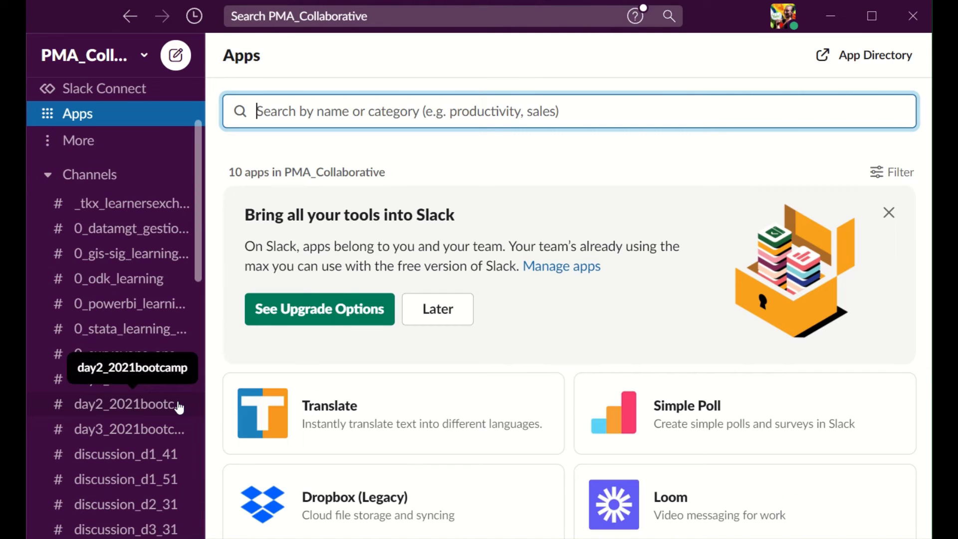
pyautogui.click(463, 444)
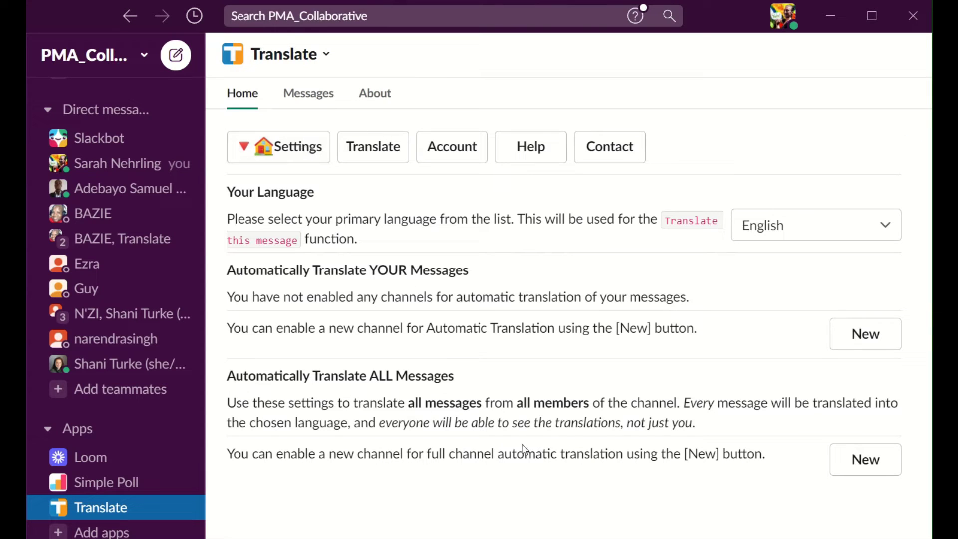
# Add a new full automatic translation targeting the group DM with the colleague and Translate.
pyautogui.click(857, 470)
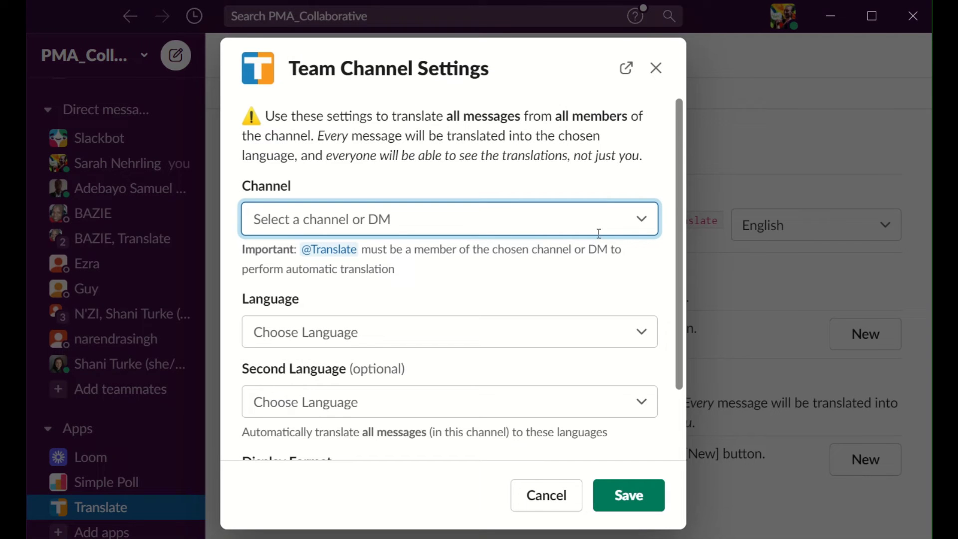
pyautogui.click(641, 219)
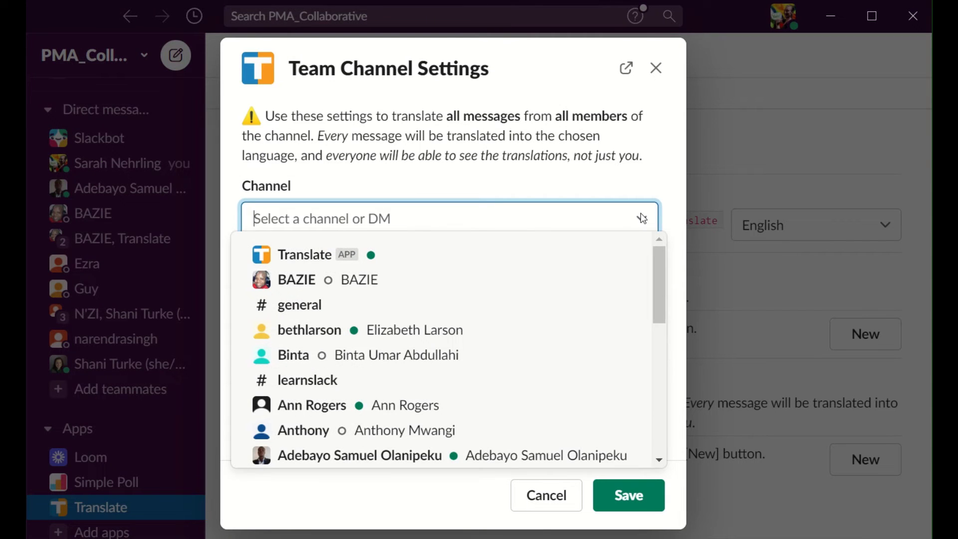
pyautogui.moveTo(661, 246); pyautogui.dragTo(678, 389)
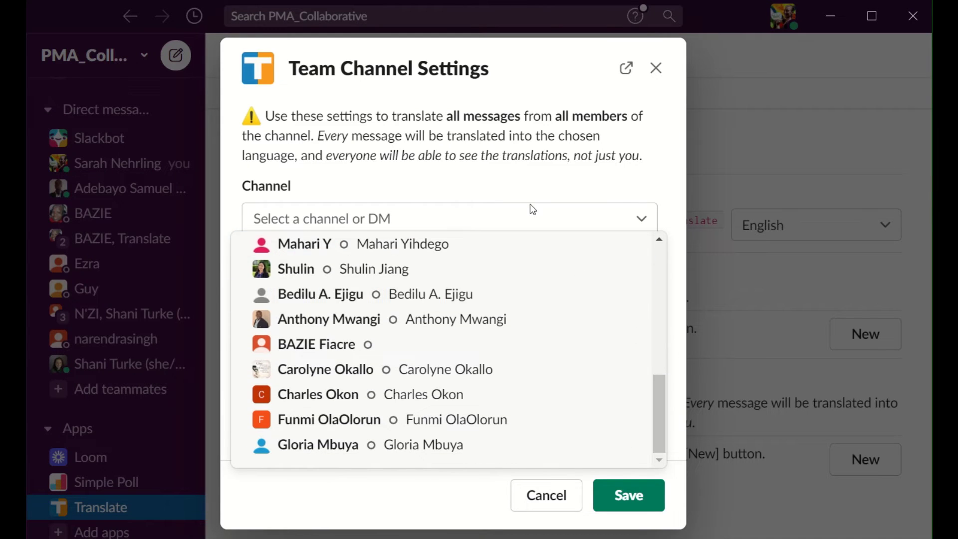
pyautogui.click(648, 218)
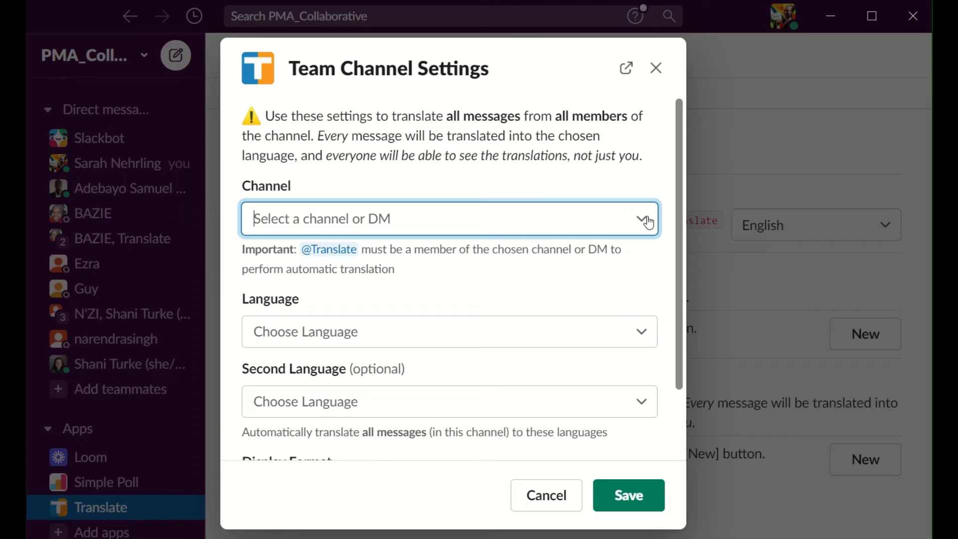
pyautogui.write('bazie')
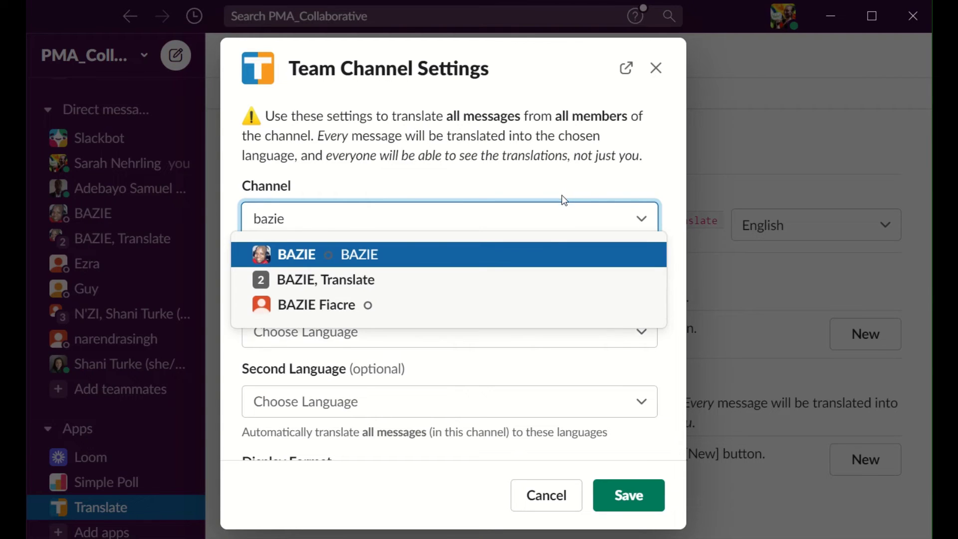
pyautogui.click(524, 286)
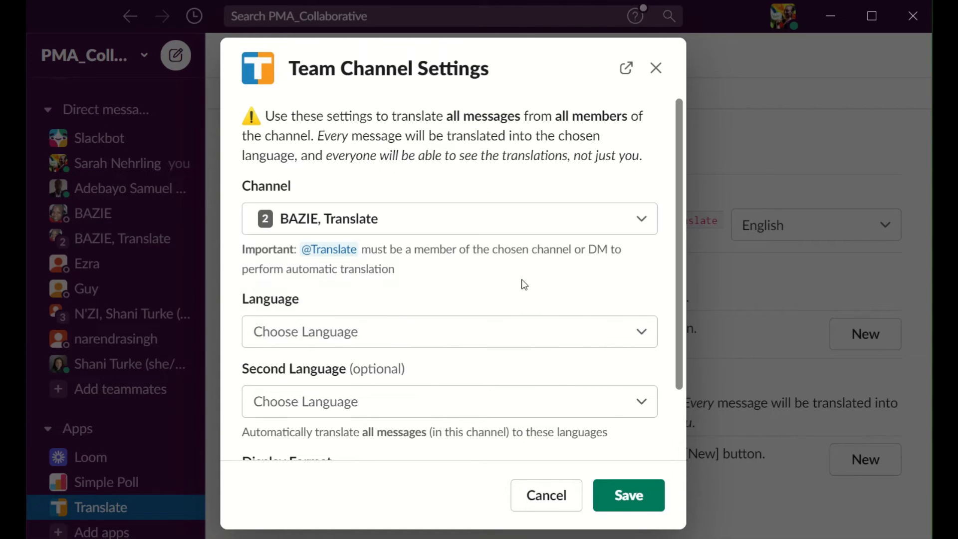
# Choose English as primary language, French as second, and Source First display format.
pyautogui.click(639, 331)
pyautogui.scroll(-3, 579, 258)
pyautogui.scroll(-2, 579, 257)
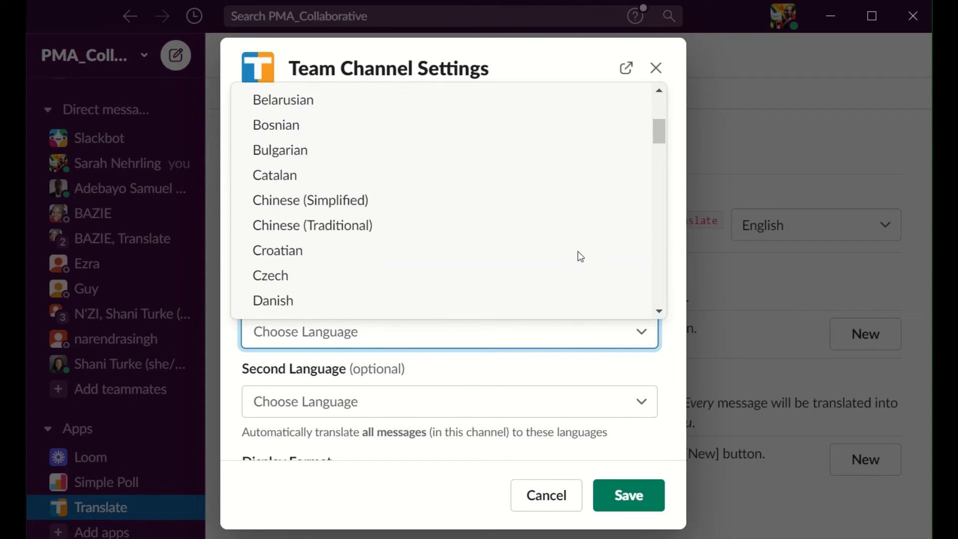
pyautogui.click(571, 284)
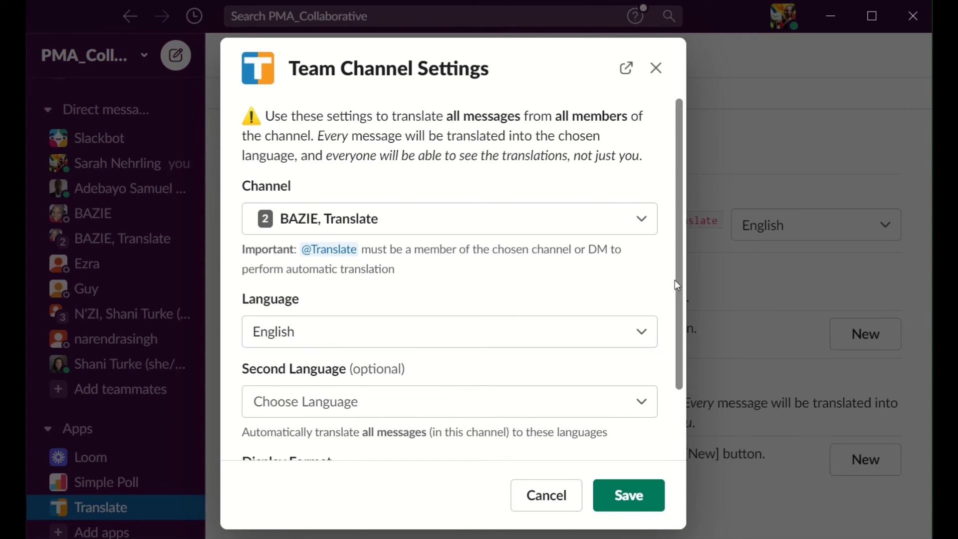
pyautogui.click(646, 403)
pyautogui.scroll(-7, 532, 311)
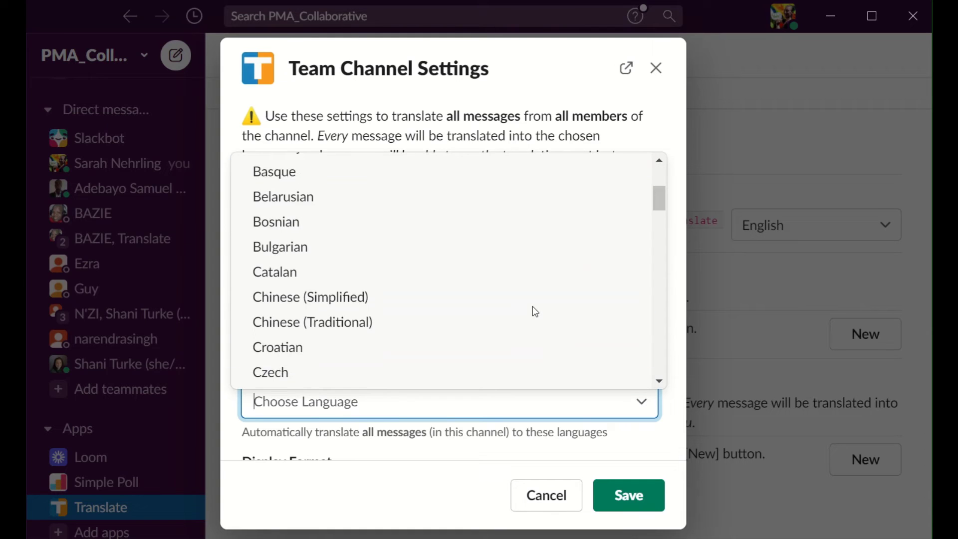
pyautogui.click(521, 318)
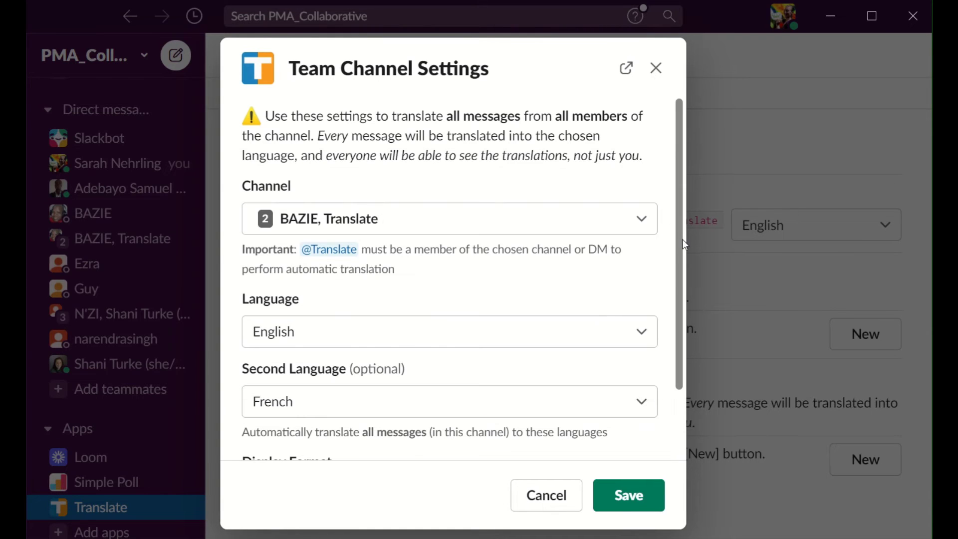
pyautogui.scroll(-2, 685, 333)
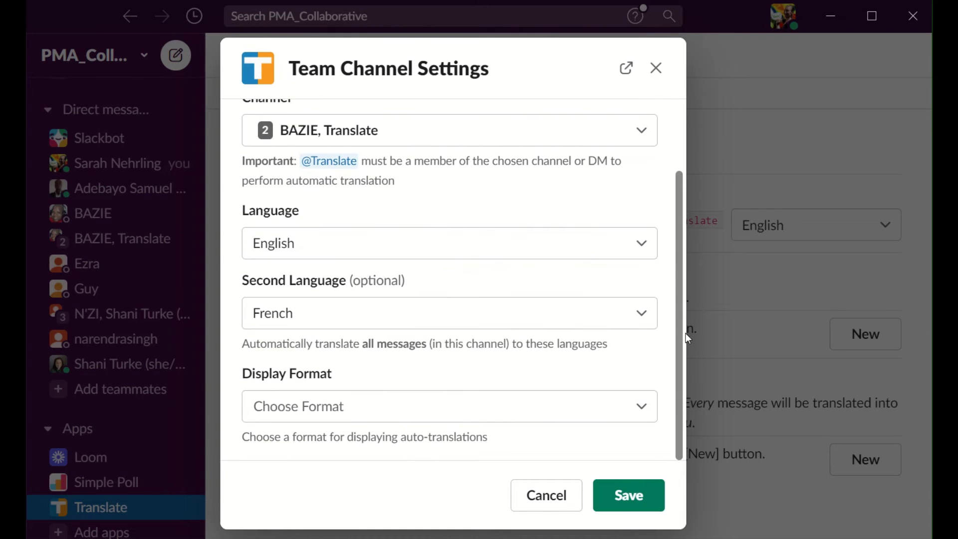
pyautogui.click(645, 413)
pyautogui.click(529, 281)
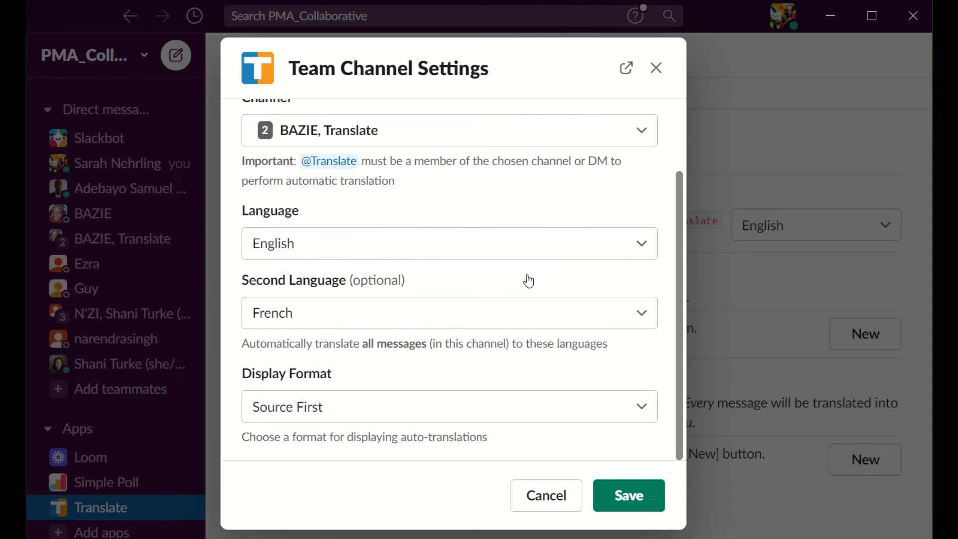
# Save the group DM translation settings, then open the group DM and clear the draft.
pyautogui.click(655, 501)
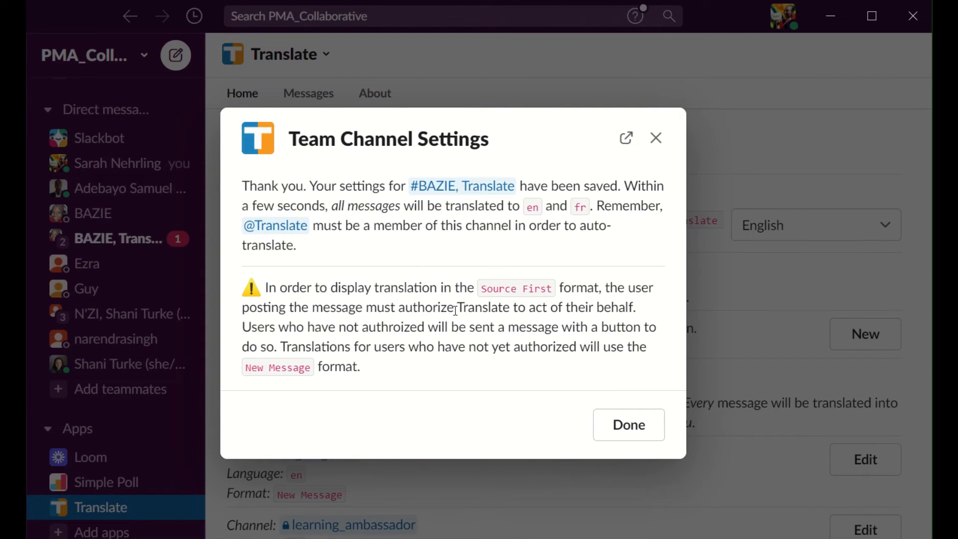
pyautogui.click(632, 434)
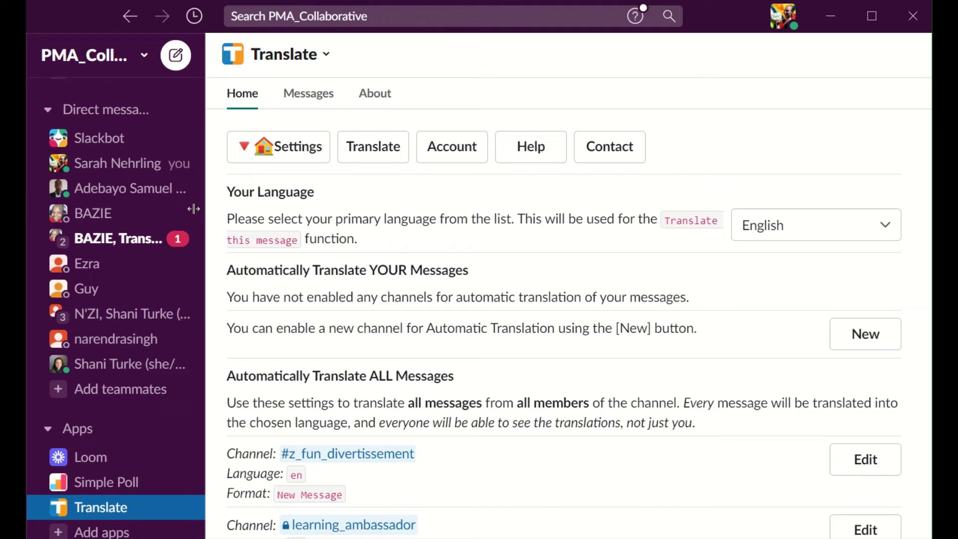
pyautogui.click(140, 239)
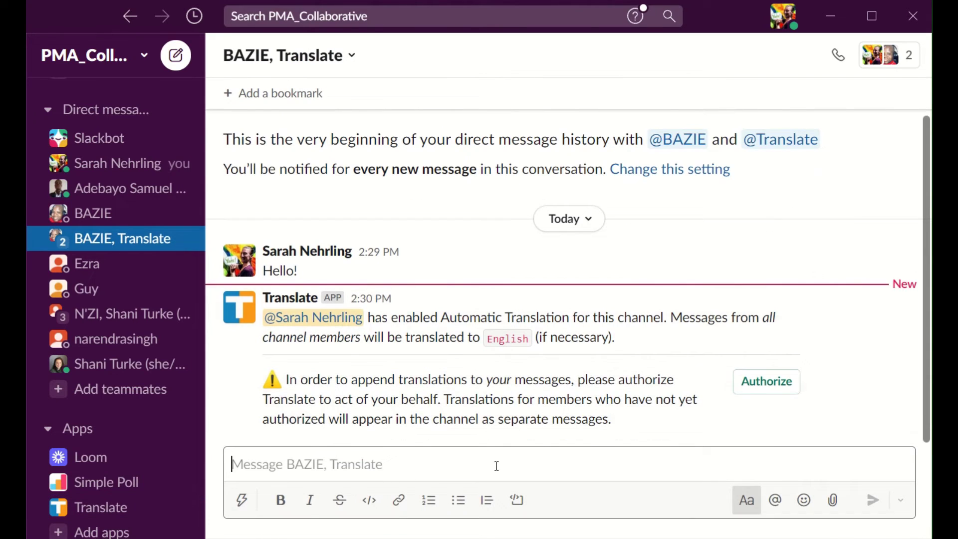
pyautogui.write('Hell')
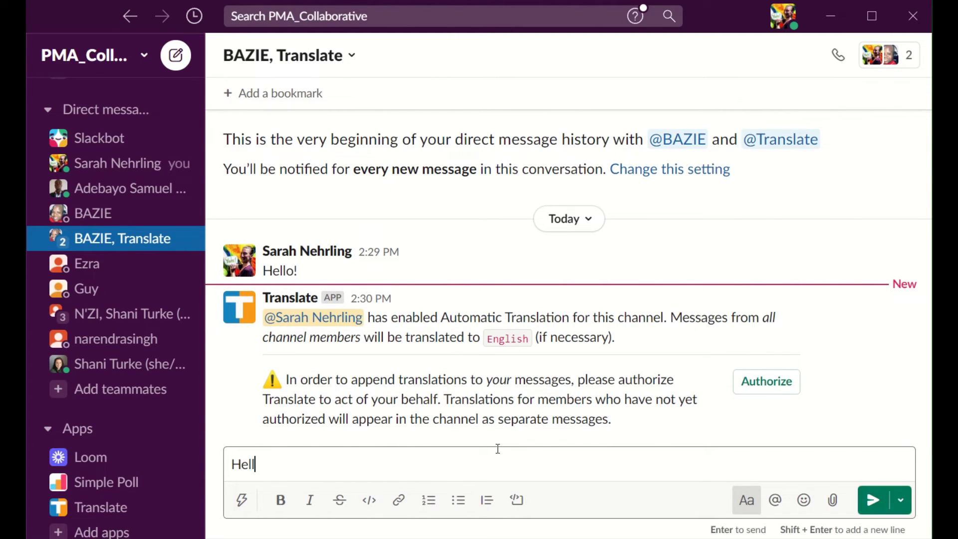
pyautogui.press('BackSpace')
pyautogui.press('BackSpace')
pyautogui.press('BackSpace')
pyautogui.press('BackSpace')
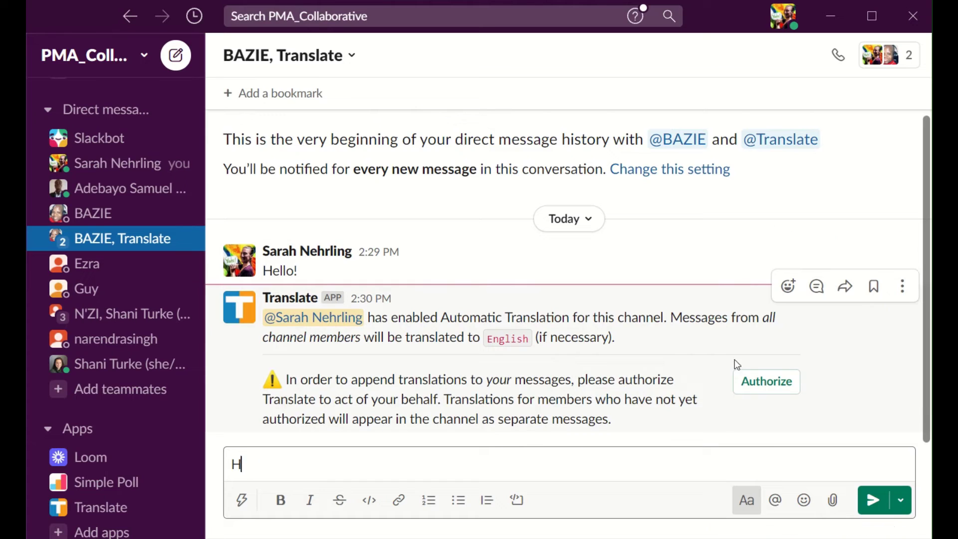
# Authorize Translate and grant it permission to the workspace.
pyautogui.click(761, 383)
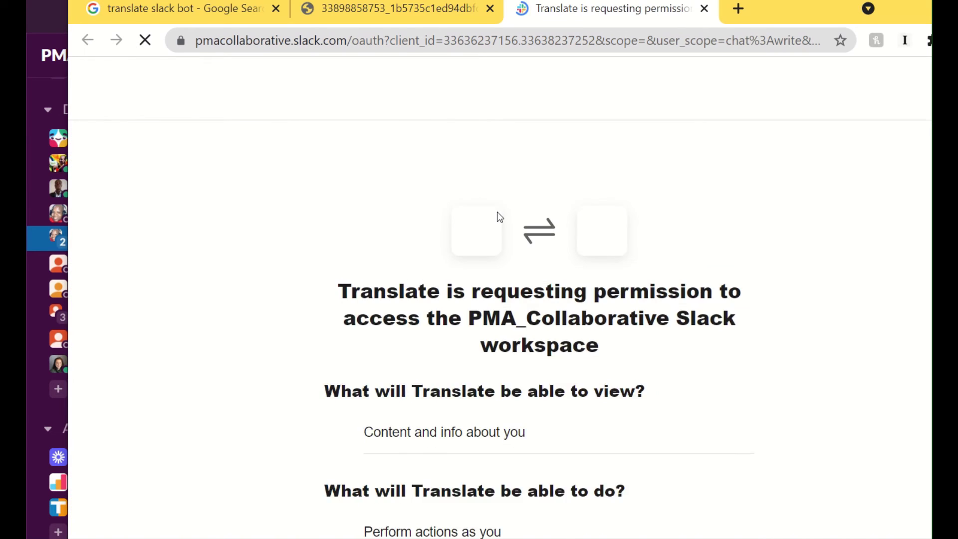
pyautogui.scroll(-3, 776, 402)
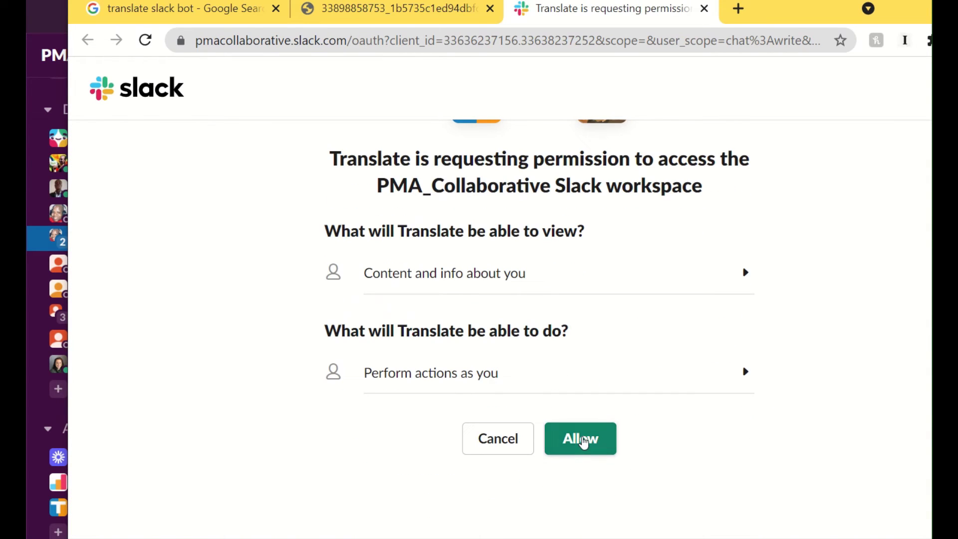
pyautogui.click(577, 439)
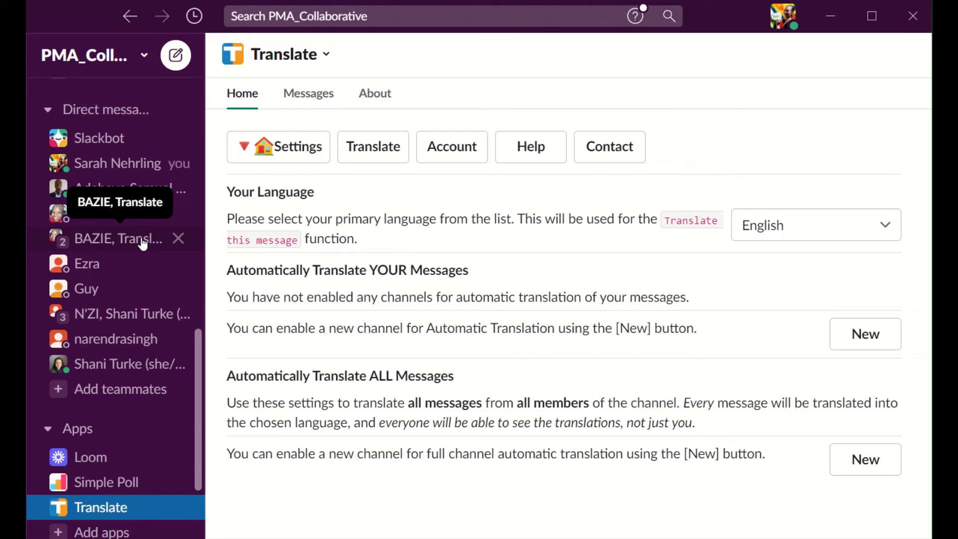
# Send 'Hello!' in the Translate group DM for automatic French translation, then go to #general.
pyautogui.click(143, 242)
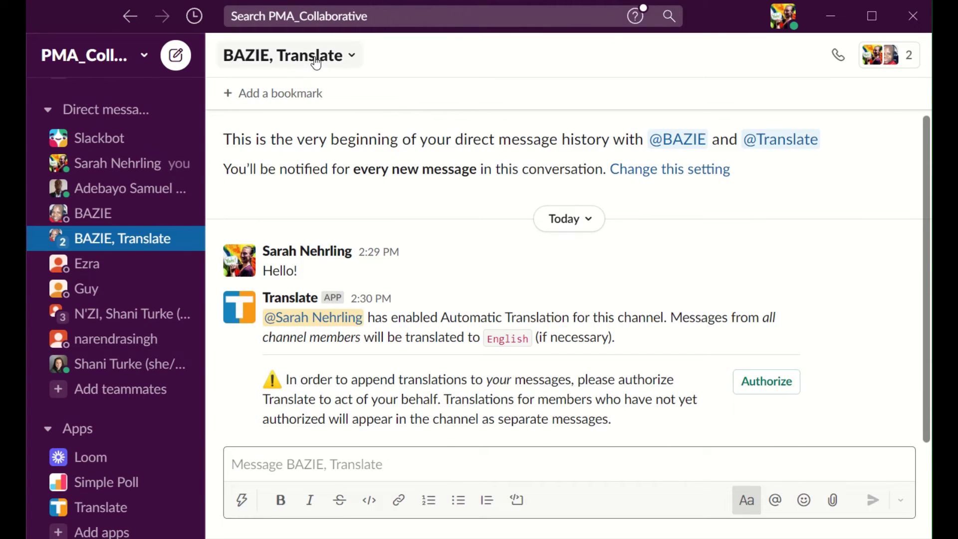
pyautogui.write('Hello!')
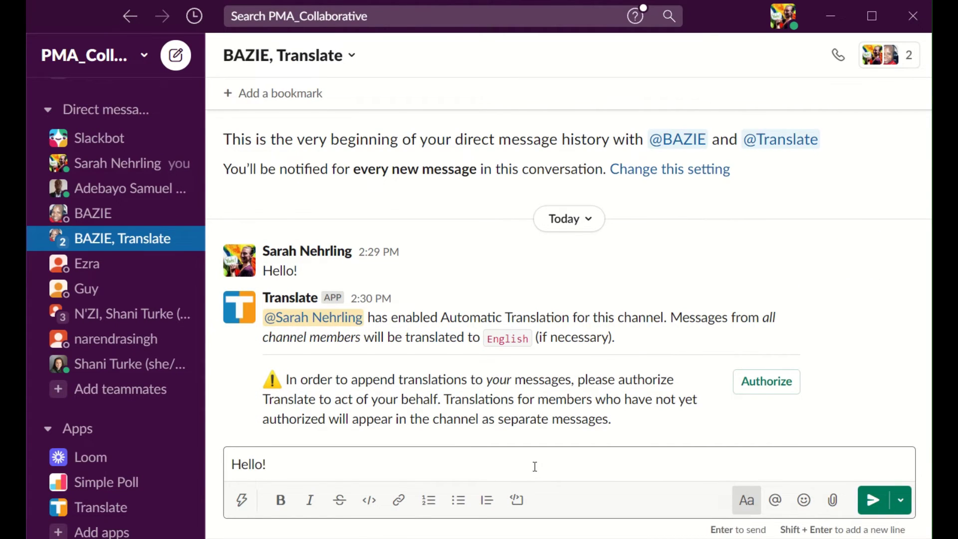
pyautogui.press('Return')
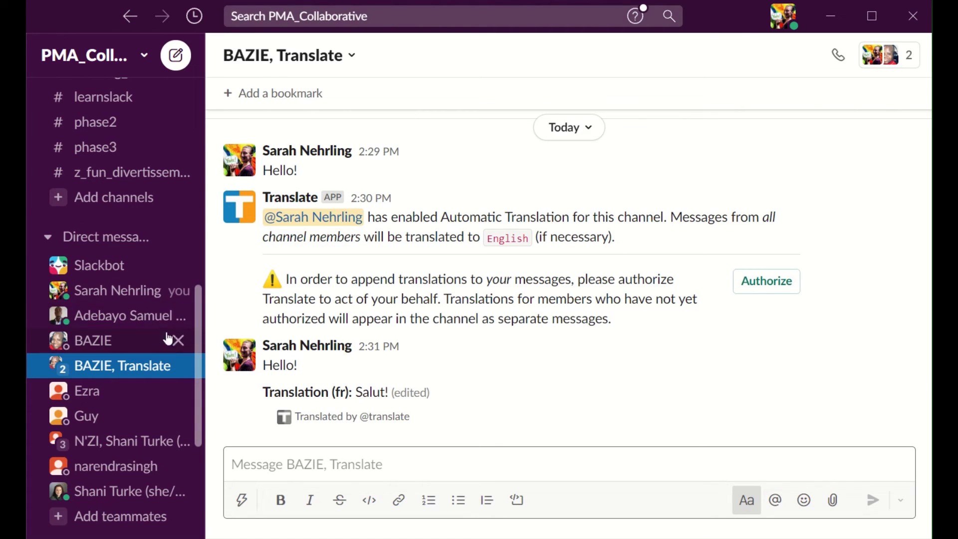
pyautogui.moveTo(198, 366); pyautogui.dragTo(189, 305)
pyautogui.click(113, 241)
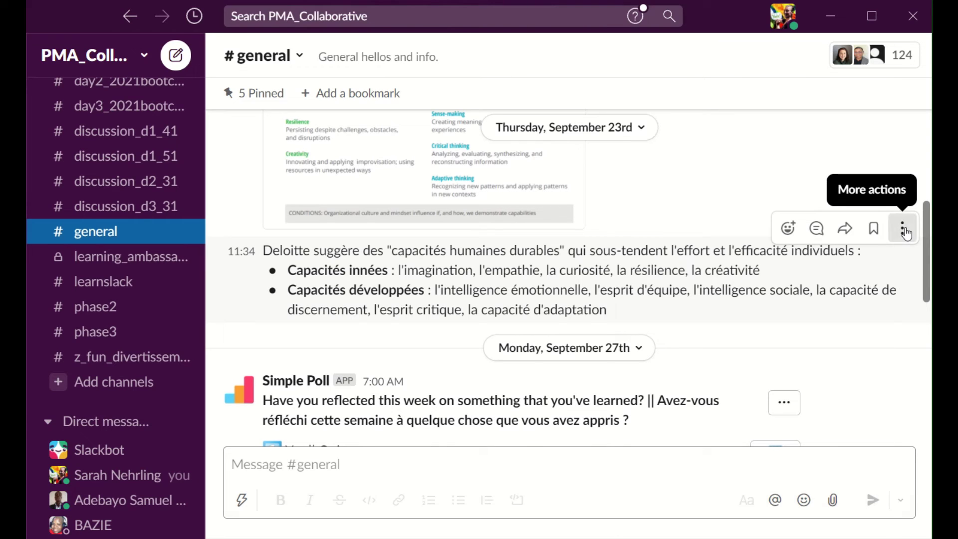
# Translate the French Deloitte post privately into English and compare it with the source paragraph.
pyautogui.click(905, 231)
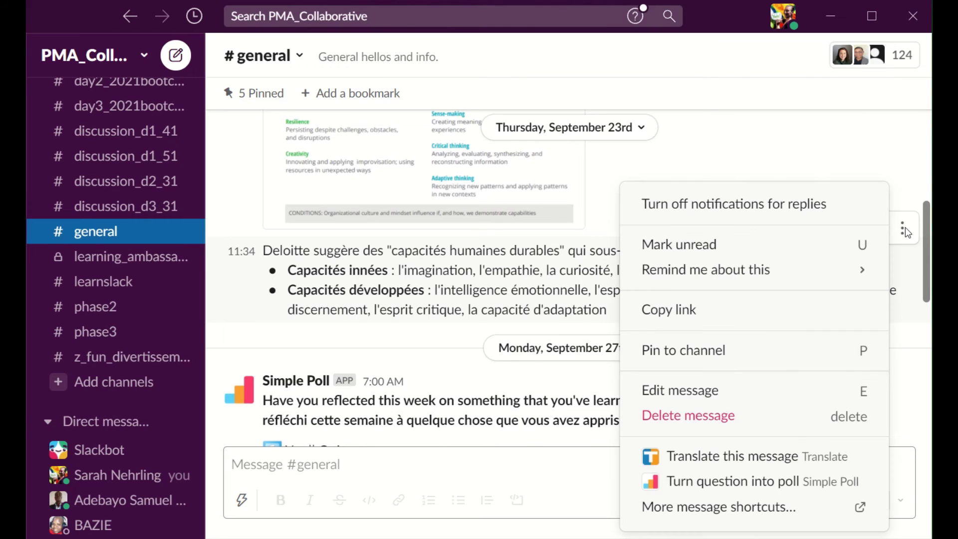
pyautogui.click(778, 457)
pyautogui.scroll(3, 909, 224)
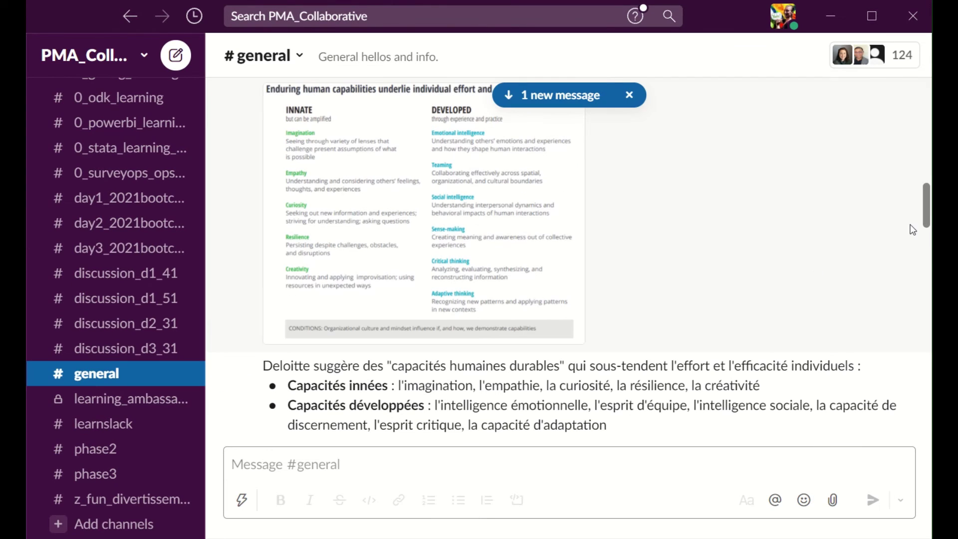
pyautogui.click(570, 104)
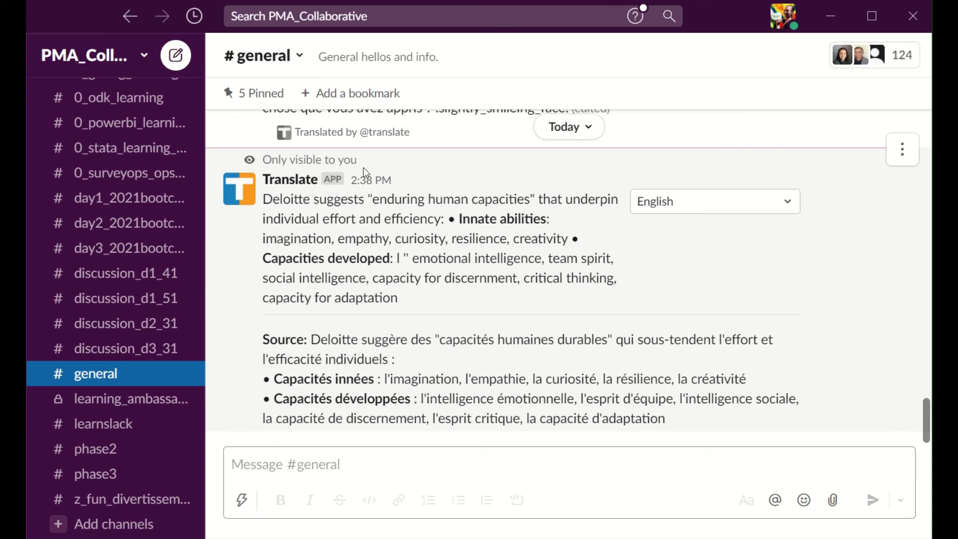
pyautogui.moveTo(265, 197); pyautogui.dragTo(416, 312)
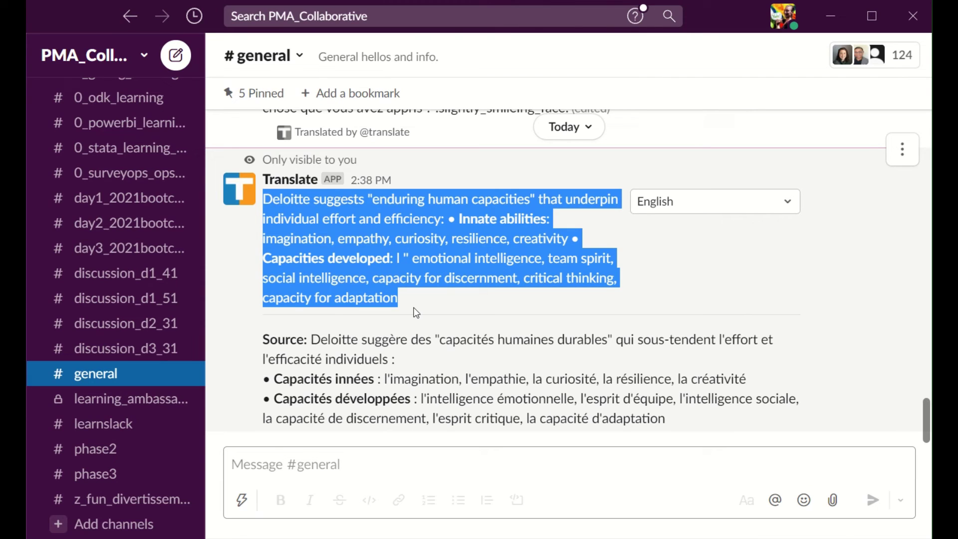
pyautogui.click(289, 337)
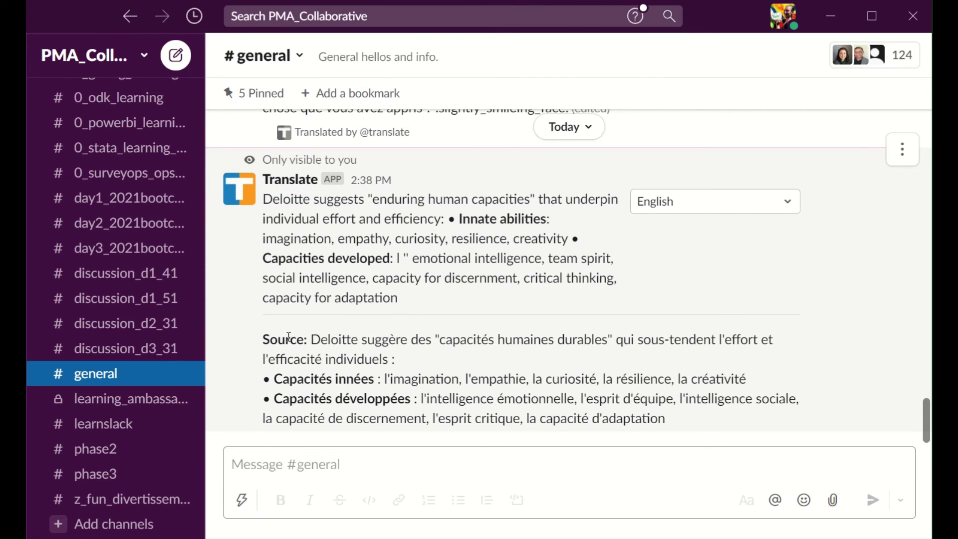
pyautogui.moveTo(264, 341); pyautogui.dragTo(674, 419)
pyautogui.click(449, 249)
# Change the translation language in the result to French.
pyautogui.click(773, 210)
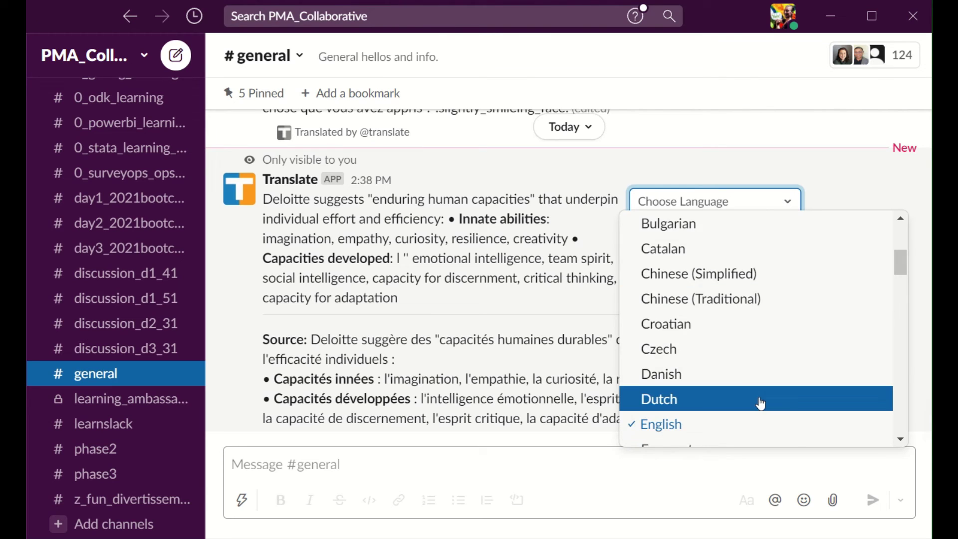
pyautogui.scroll(-2, 759, 400)
pyautogui.click(724, 429)
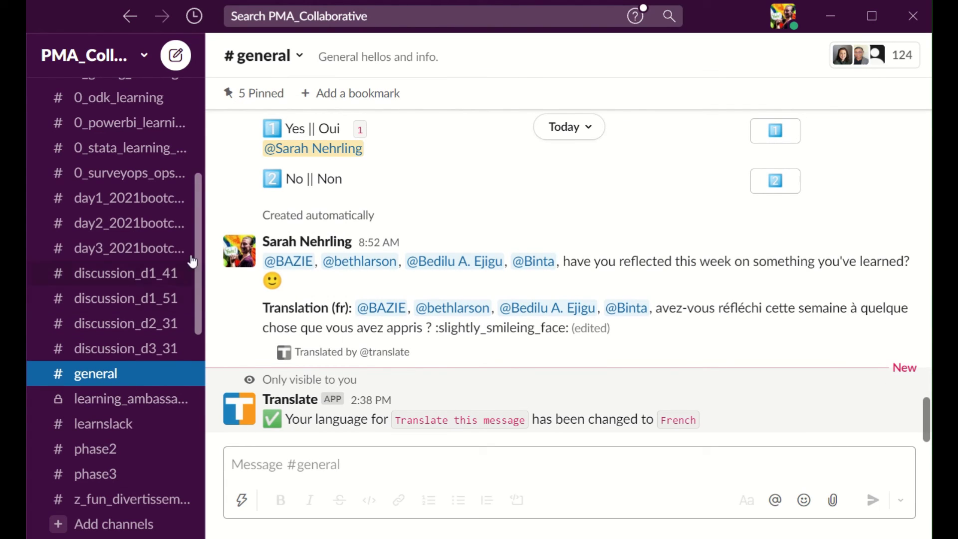
pyautogui.moveTo(199, 200); pyautogui.dragTo(209, 422)
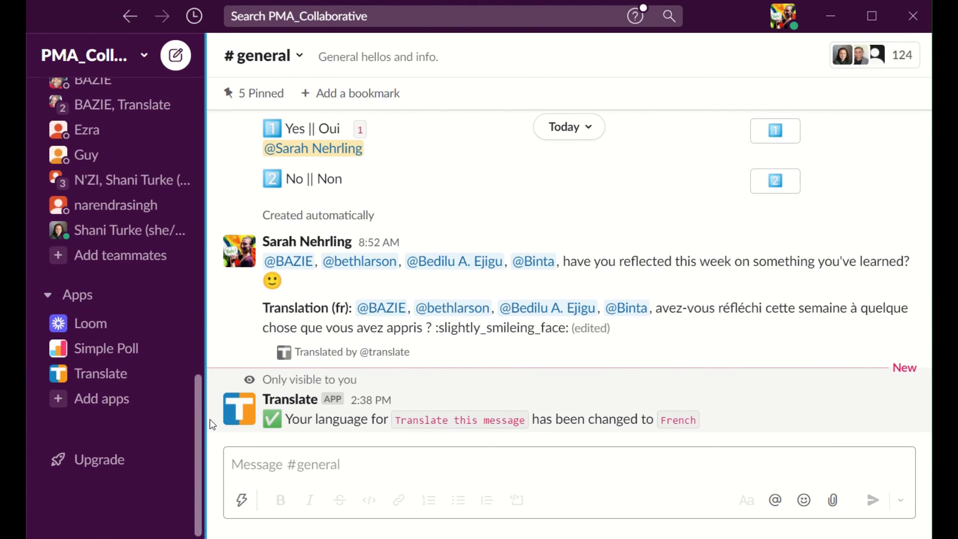
# In the Translate app home, switch Your Language from French back to English.
pyautogui.click(98, 374)
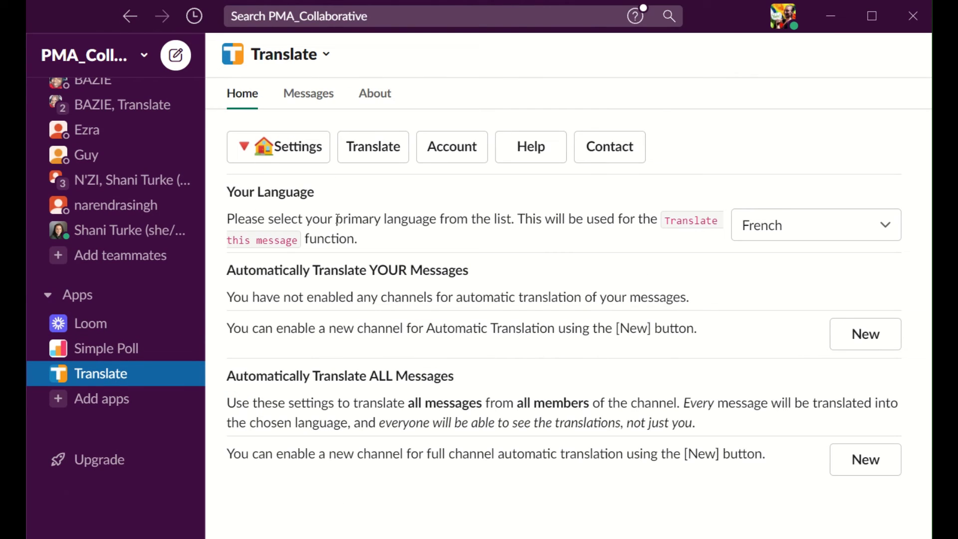
pyautogui.moveTo(336, 219); pyautogui.dragTo(476, 219)
pyautogui.click(810, 230)
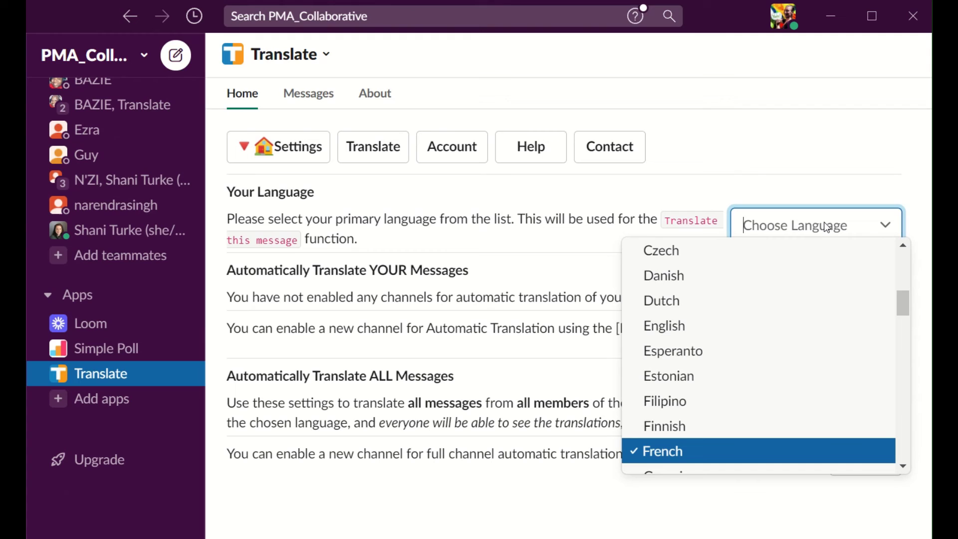
pyautogui.click(778, 327)
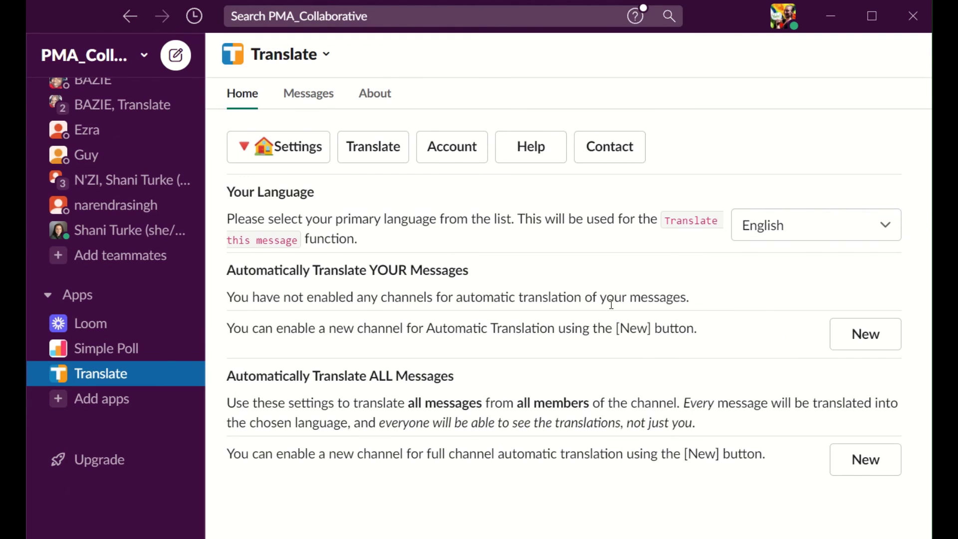
pyautogui.moveTo(198, 413); pyautogui.dragTo(210, 270)
# In #phase2, translate the French data-collection invitation privately into English.
pyautogui.click(165, 293)
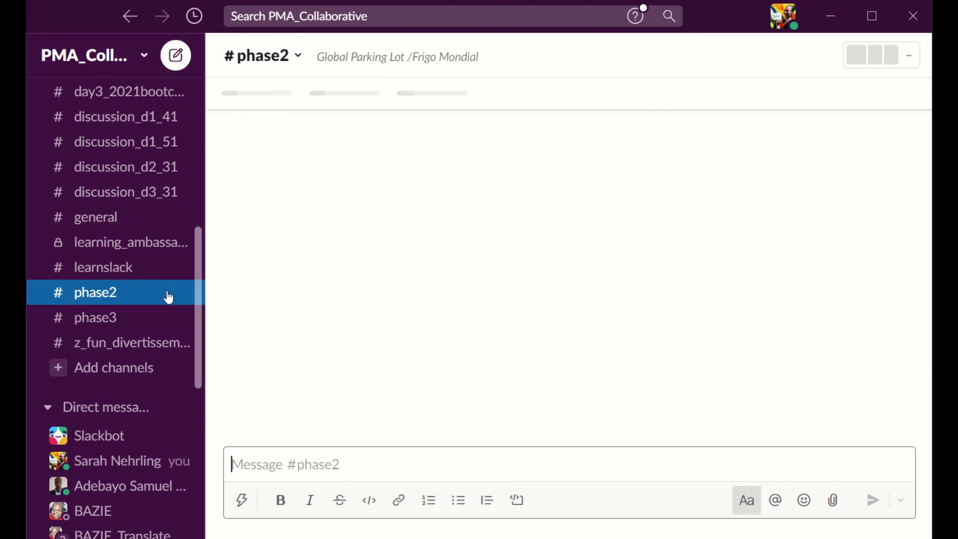
pyautogui.scroll(5, 537, 282)
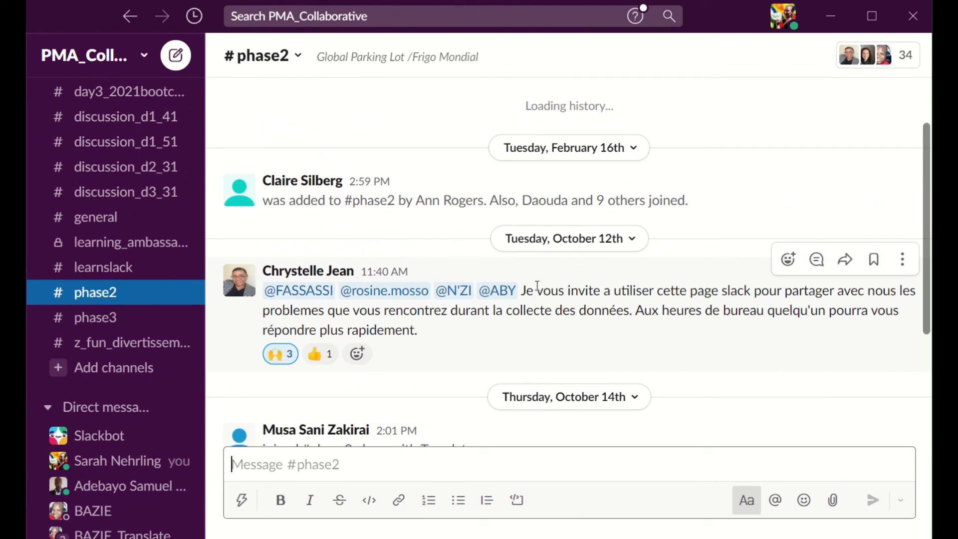
pyautogui.click(907, 264)
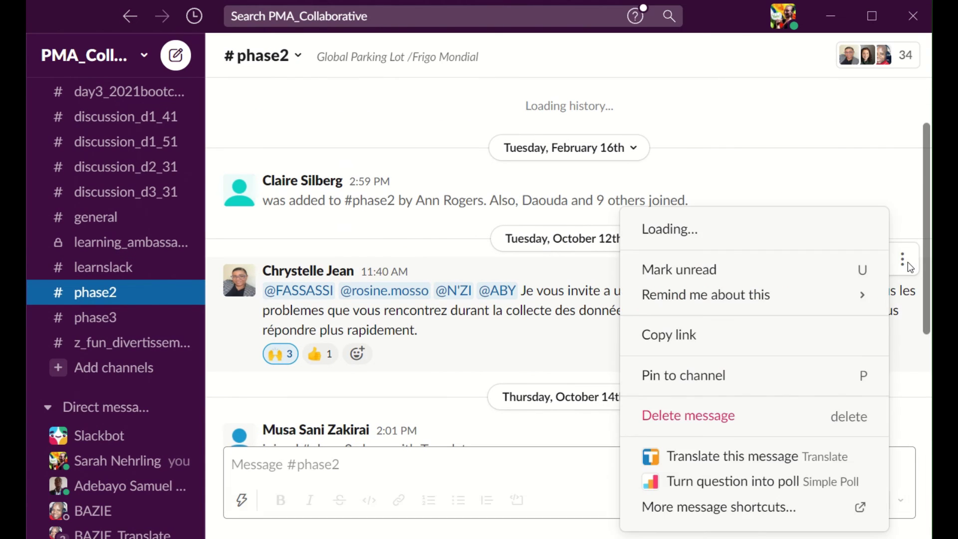
pyautogui.click(791, 457)
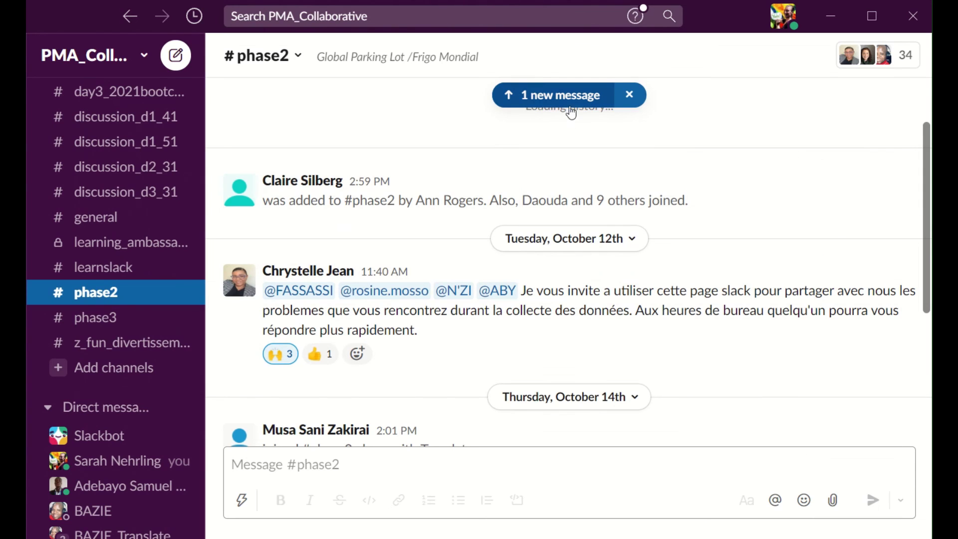
pyautogui.click(571, 102)
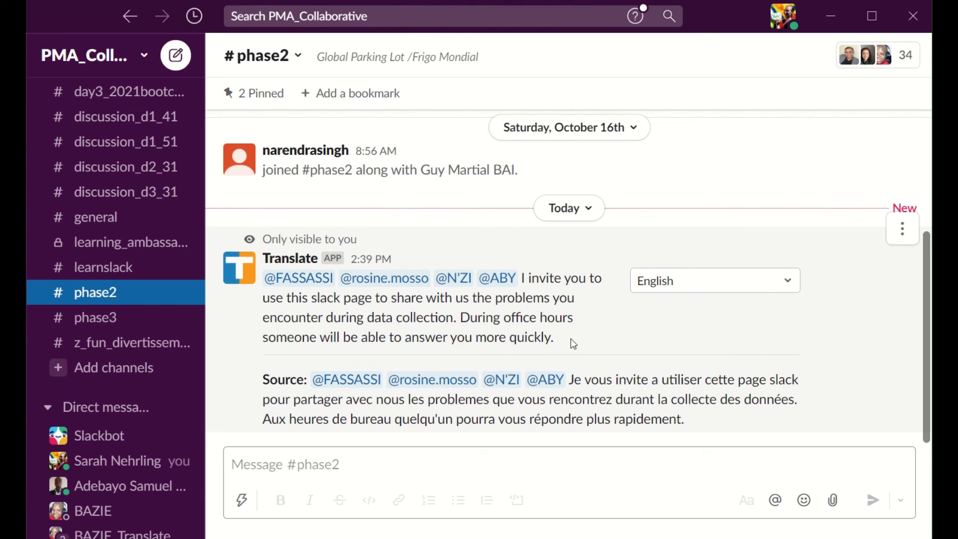
pyautogui.moveTo(555, 338); pyautogui.dragTo(524, 278)
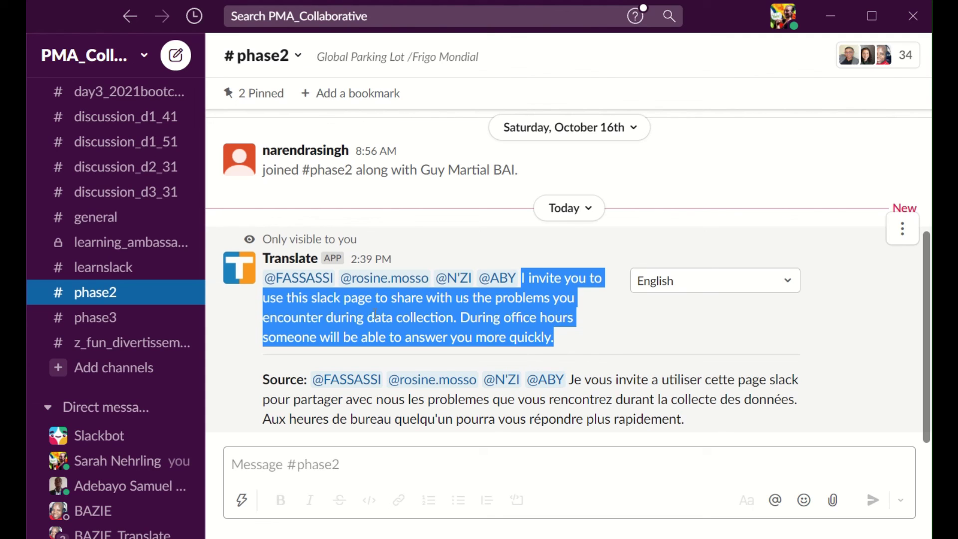
pyautogui.click(538, 302)
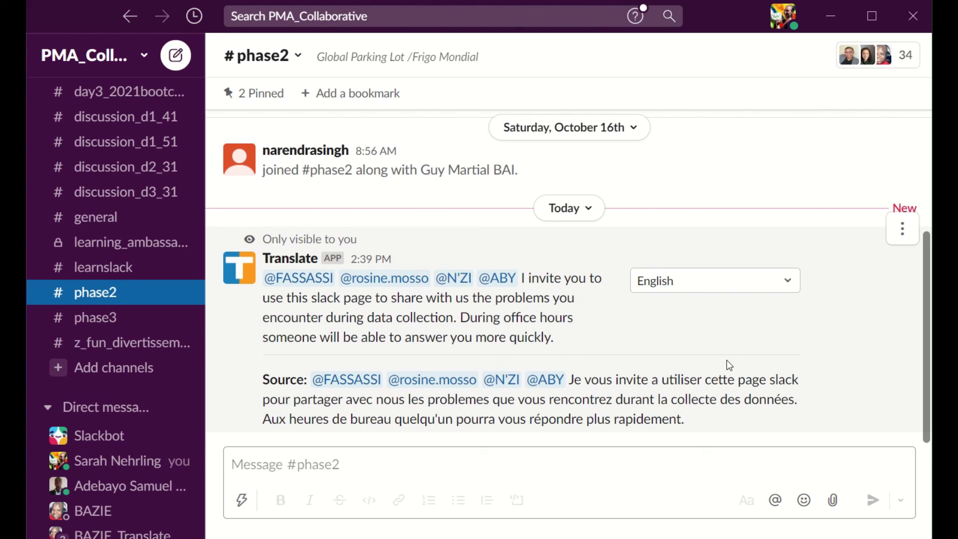
# Request a second English translation of the same French invitation message.
pyautogui.moveTo(785, 149)
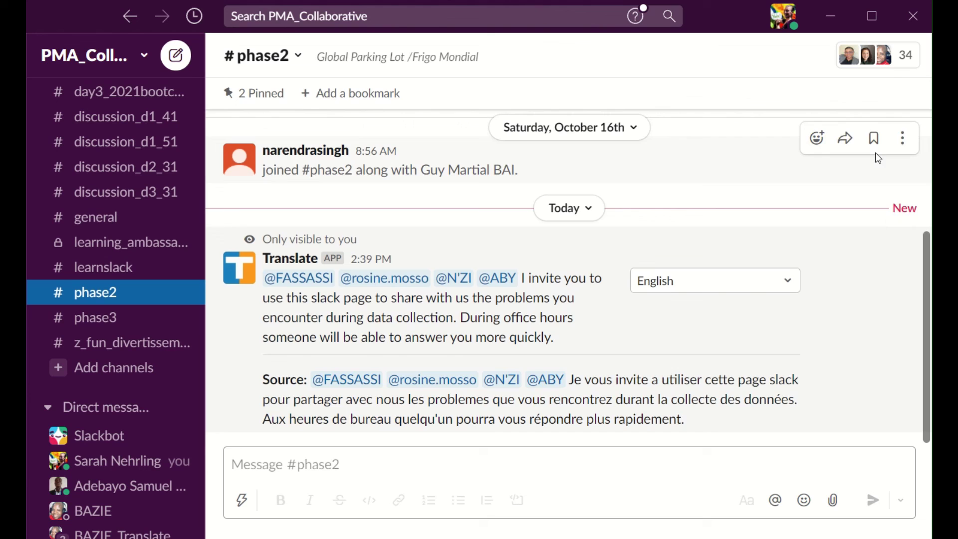
pyautogui.scroll(5, 691, 207)
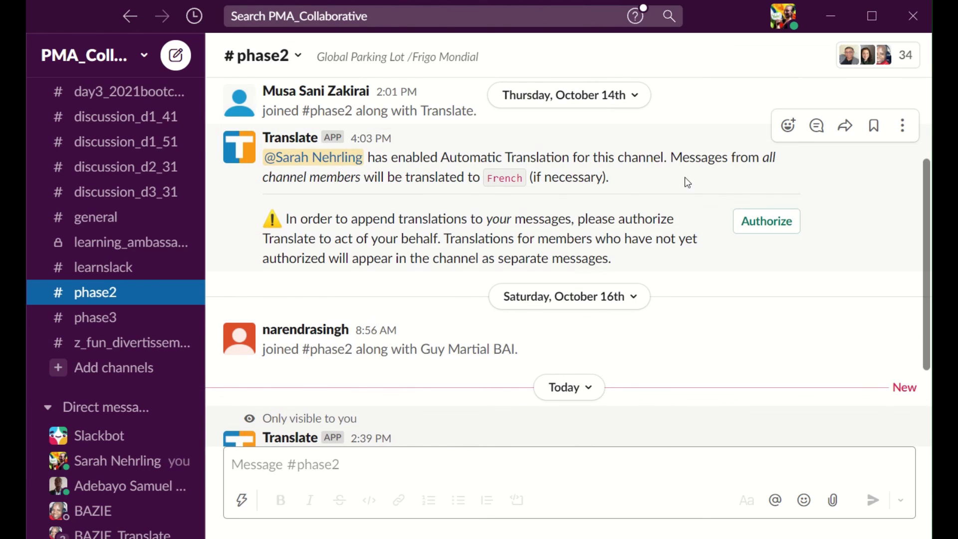
pyautogui.scroll(2, 688, 189)
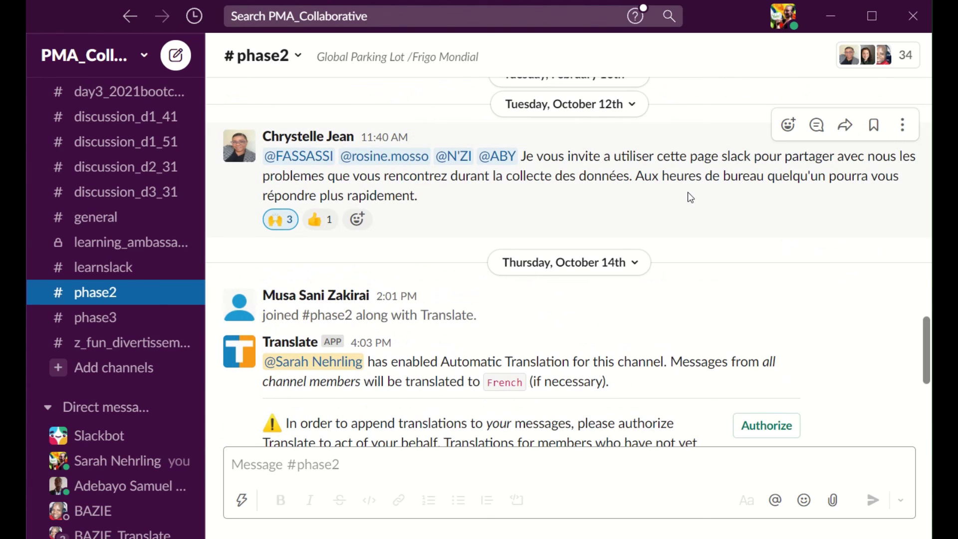
pyautogui.click(903, 124)
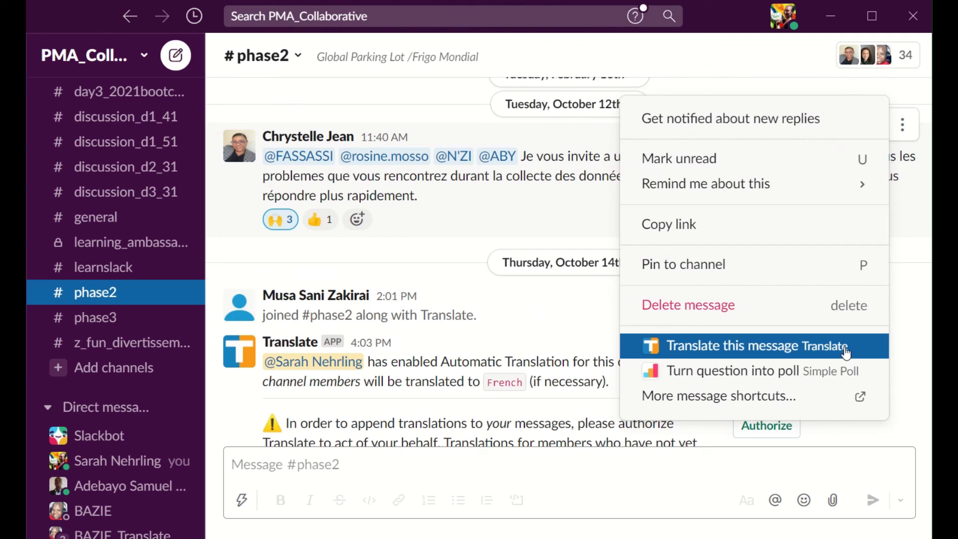
pyautogui.click(799, 346)
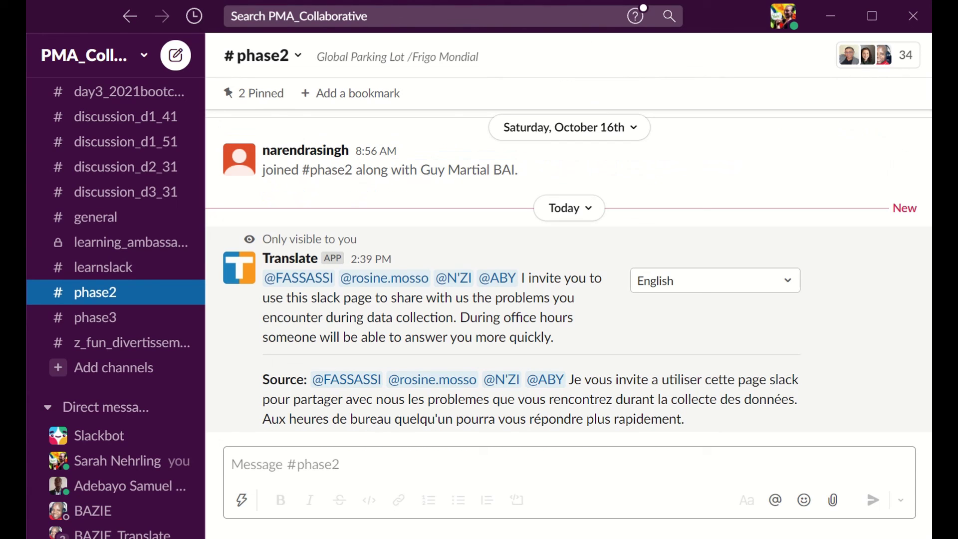